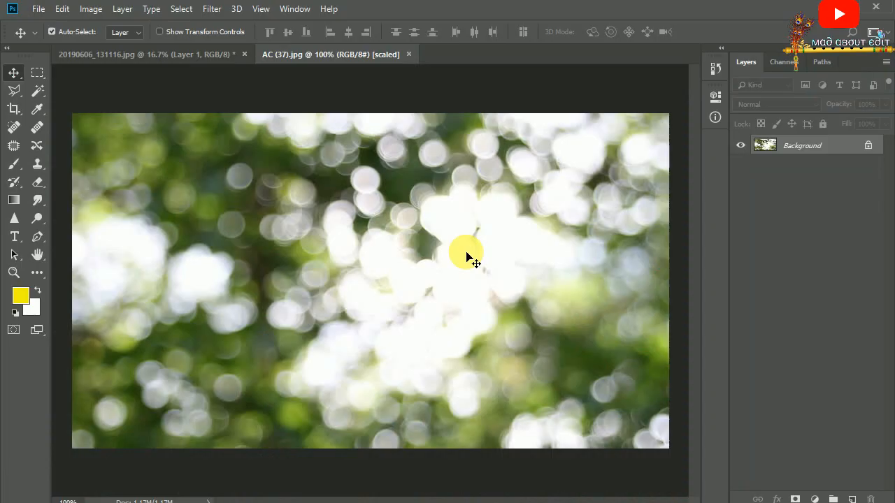
Step: Switch to the 20190606_131116.jpg document and toggle the Background layer's visibility to check the cutout, leaving it hidden
left_click(187, 54)
left_click(741, 179)
left_click(741, 179)
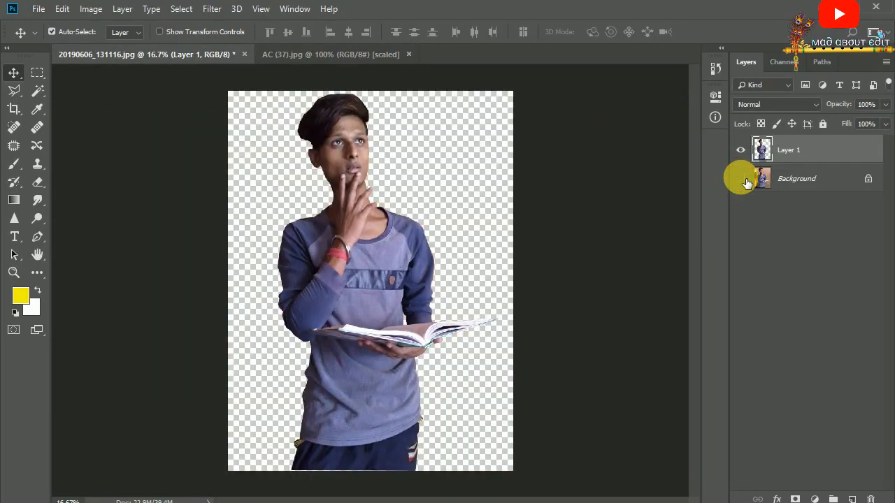
left_click(741, 179)
left_click(740, 179)
Step: Scale the man's cutout on Layer 1 to about 74% and move it to the lower left of the canvas
key("ctrl+t")
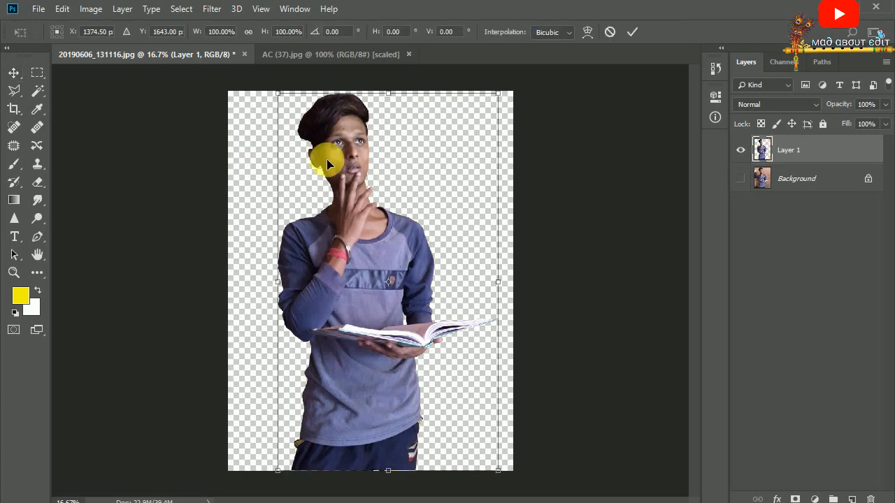
left_click_drag(281, 98, 315, 151)
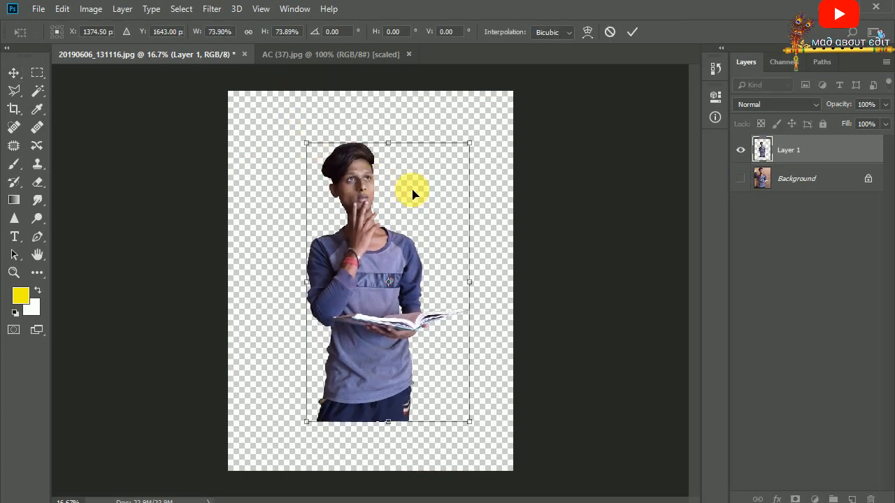
left_click_drag(412, 195, 377, 262)
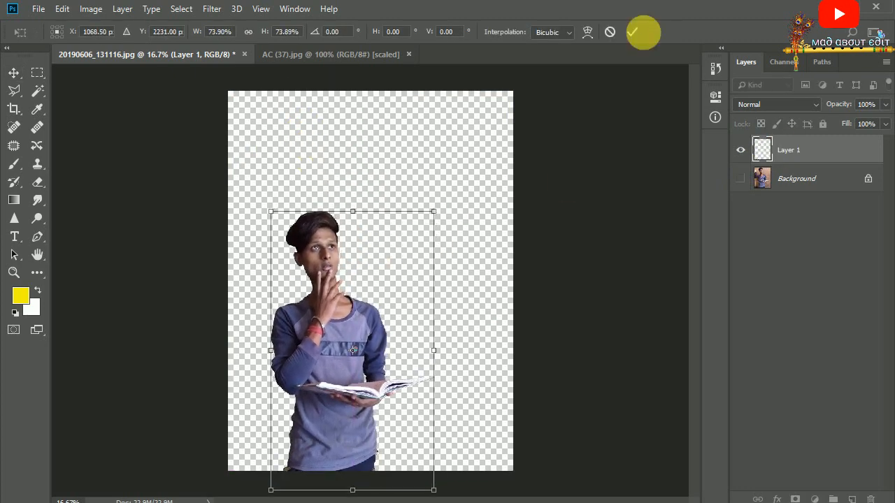
key("Return")
Step: Crop the canvas slightly narrower on both sides, keeping its full height
left_click(13, 108)
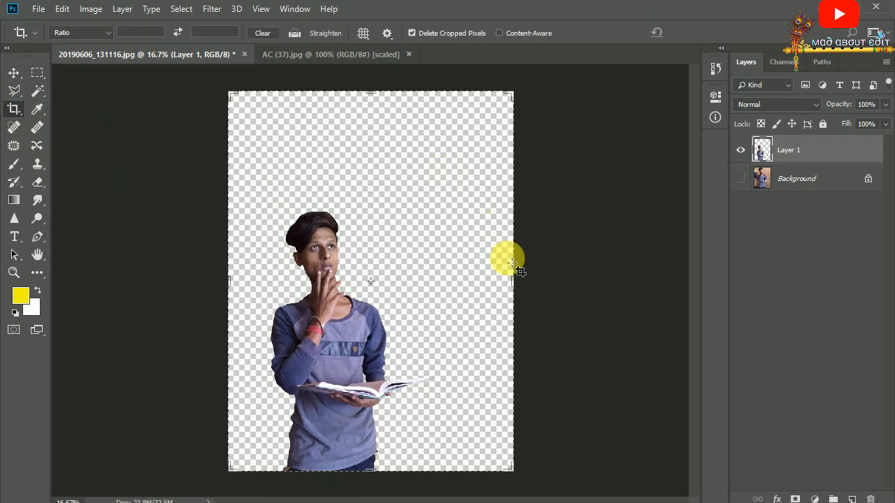
left_click_drag(512, 280, 497, 281)
left_click(703, 33)
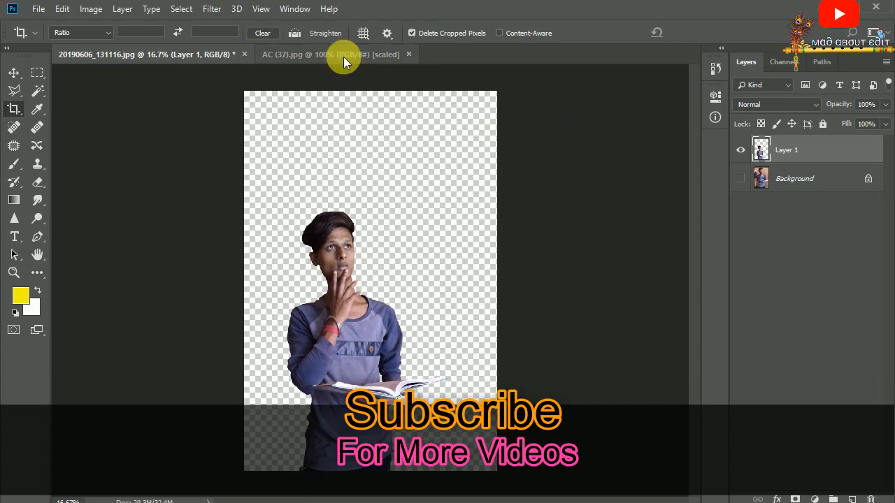
Step: Copy the blurred green bokeh image from AC (37).jpg into the portrait document
left_click(344, 54)
left_click(14, 73)
left_click_drag(197, 98, 362, 224)
Step: Flip the bokeh image on Layer 2 vertically and horizontally with Free Transform
key("ctrl+t")
right_click(363, 220)
left_click(404, 405)
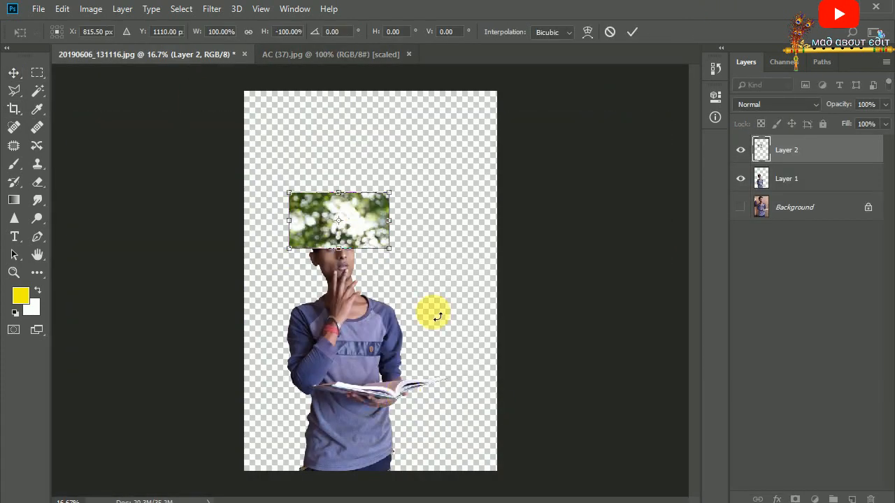
right_click(375, 224)
left_click(416, 399)
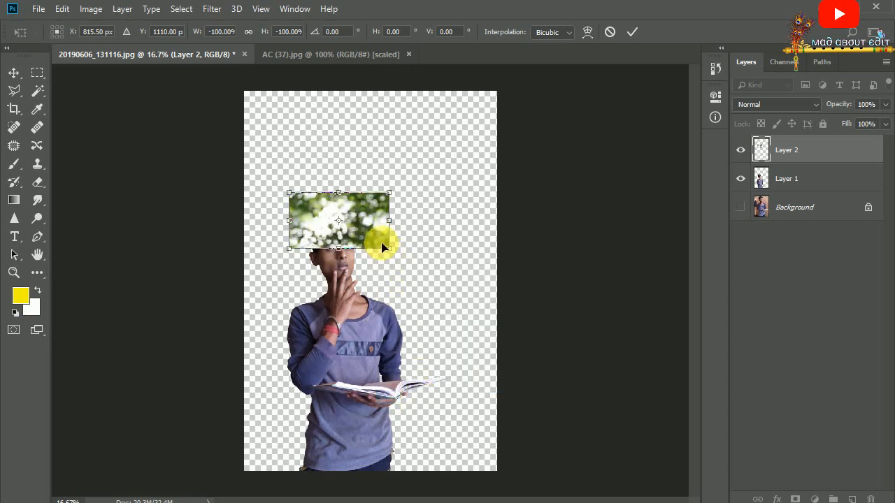
Step: Rotate the bokeh image to -90° and enlarge it to about 485%, positioned to cover the whole canvas
left_click_drag(393, 256, 325, 361)
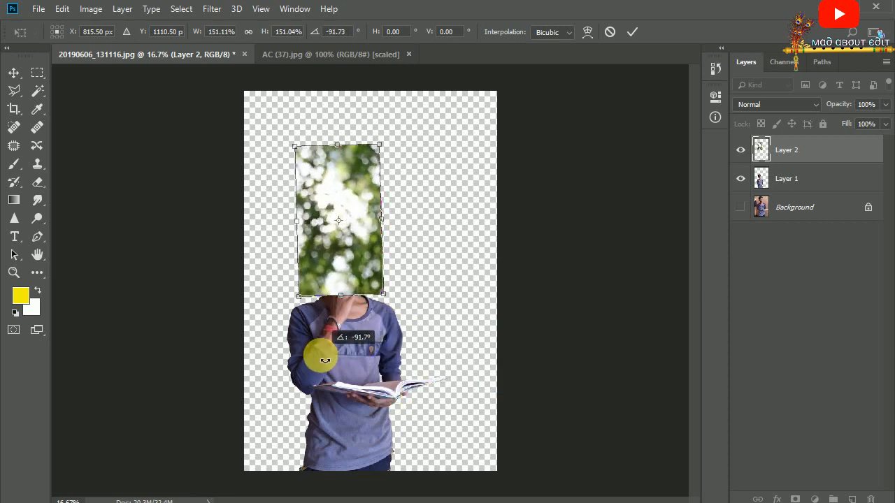
left_click_drag(404, 322, 478, 406)
key("Down")
key("Down")
key("Down")
key("Down")
key("Down")
key("Down")
key("Down")
key("Down")
key("Down")
key("Down")
key("Down")
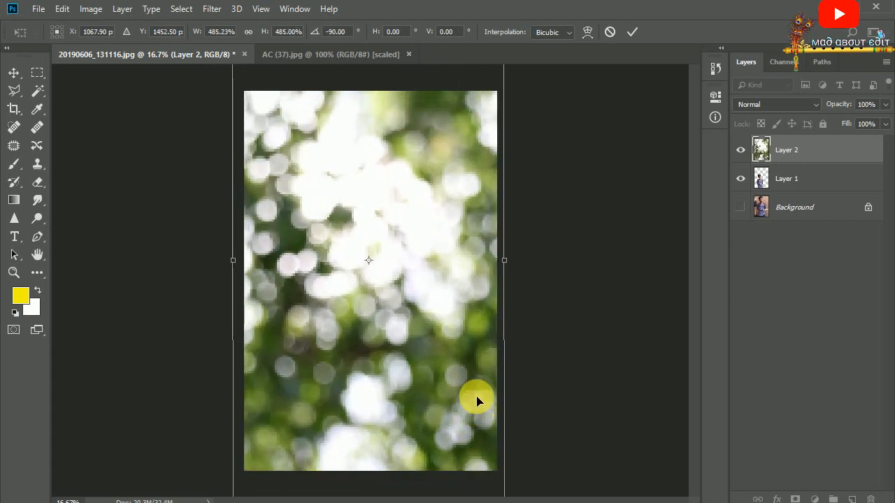
key("Return")
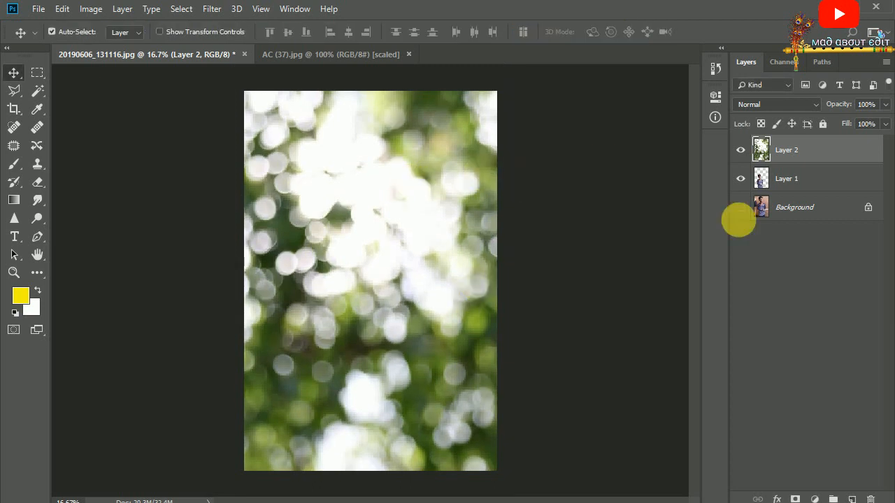
Step: Move Layer 1 above the bokeh layer and add a layer mask to it
left_click_drag(787, 181, 785, 142)
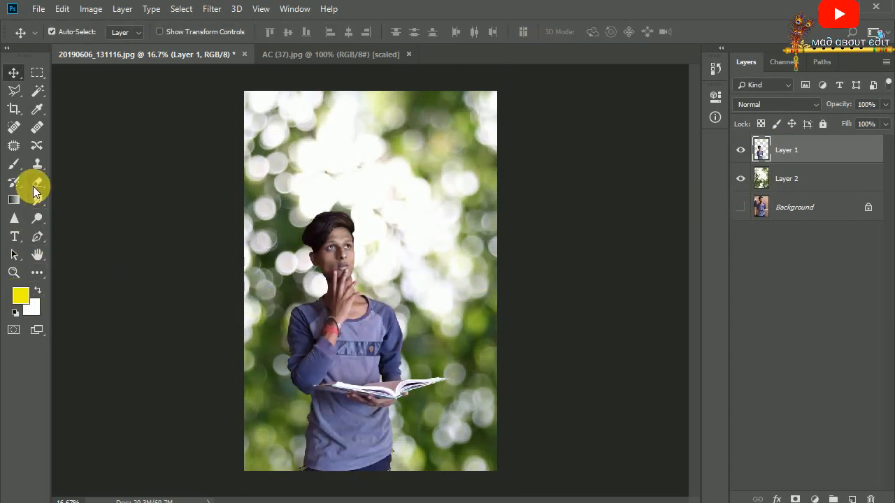
left_click(797, 499)
Step: Paint black with a size 50 brush on Layer 1's mask to hide the man's original hair down to the ear
left_click(14, 164)
key("ctrl+plus")
key("ctrl+plus")
key("ctrl+plus")
key("ctrl+plus")
key("ctrl+plus")
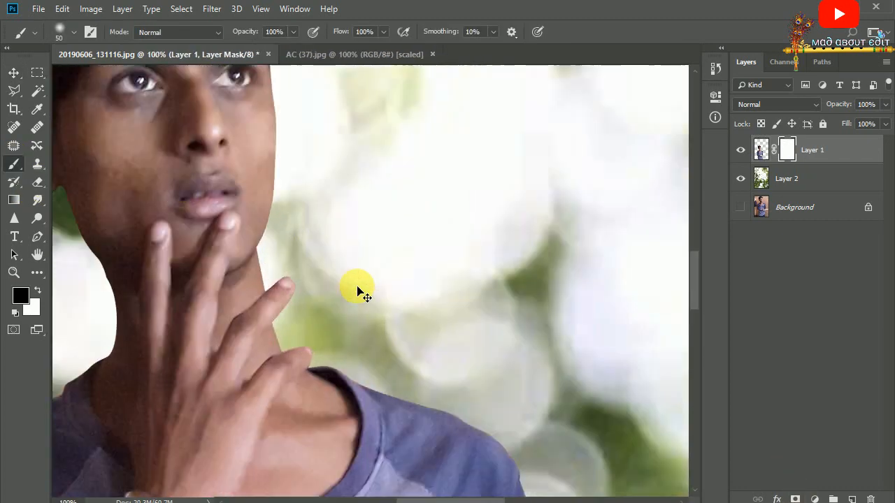
mouse_move(187, 190)
left_mouse_down()
mouse_move(280, 315)
mouse_move(330, 312)
left_mouse_up()
key("ctrl+plus")
left_click_drag(233, 354, 309, 269)
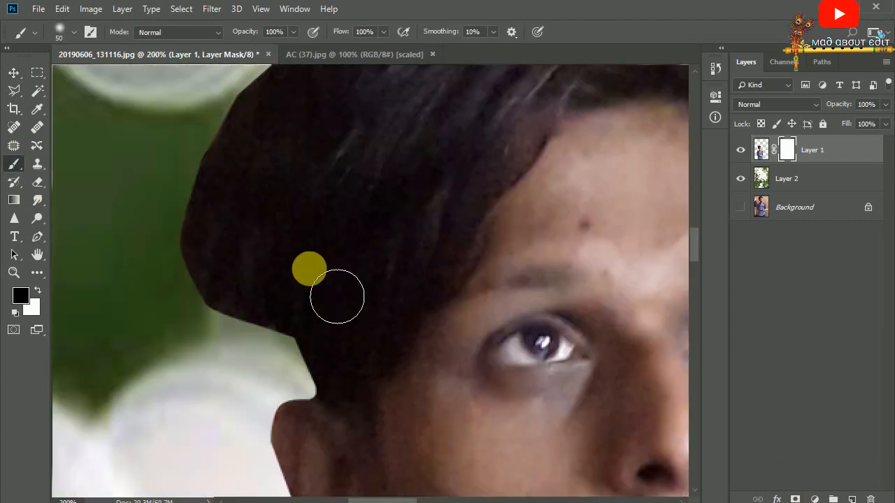
left_click_drag(282, 312, 296, 202)
left_click_drag(307, 169, 285, 302)
left_click_drag(328, 131, 273, 327)
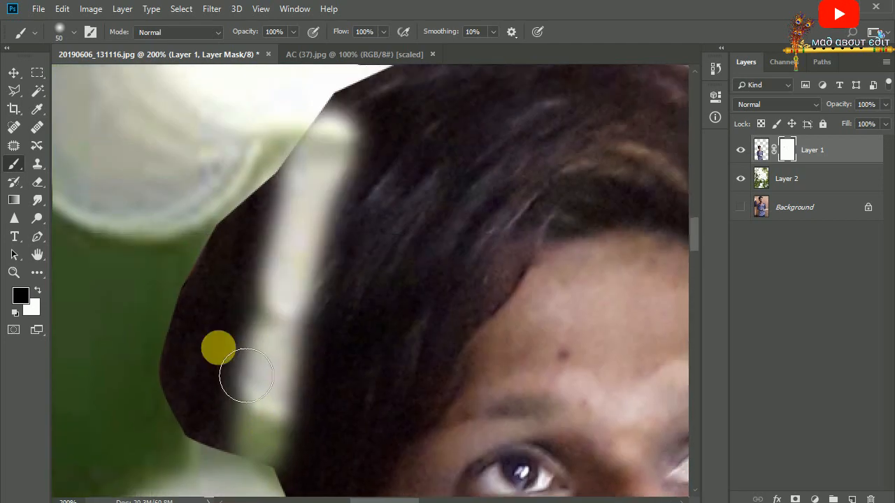
mouse_move(270, 187)
left_mouse_down()
mouse_move(236, 381)
mouse_move(216, 343)
mouse_move(166, 298)
left_mouse_up()
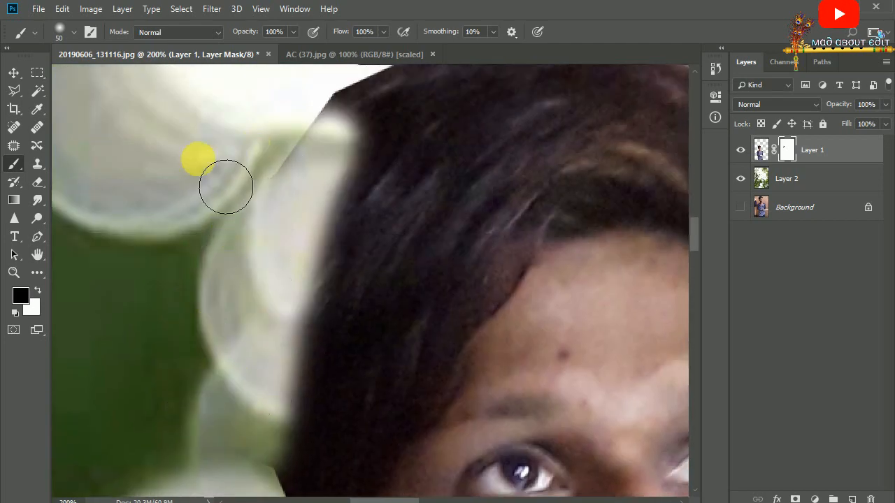
mouse_move(283, 185)
left_mouse_down()
mouse_move(184, 346)
mouse_move(415, 212)
left_mouse_up()
mouse_move(174, 377)
left_mouse_down()
mouse_move(557, 235)
mouse_move(389, 189)
left_mouse_up()
mouse_move(334, 176)
left_mouse_down()
mouse_move(448, 278)
mouse_move(481, 367)
left_mouse_up()
mouse_move(391, 269)
left_mouse_down()
mouse_move(247, 224)
mouse_move(224, 230)
left_mouse_up()
left_click_drag(223, 230, 440, 209)
mouse_move(441, 210)
left_mouse_down()
mouse_move(341, 262)
mouse_move(297, 332)
left_mouse_up()
left_click_drag(374, 206, 437, 66)
left_click_drag(414, 130, 311, 166)
left_click_drag(262, 313, 361, 196)
left_click_drag(324, 308, 404, 176)
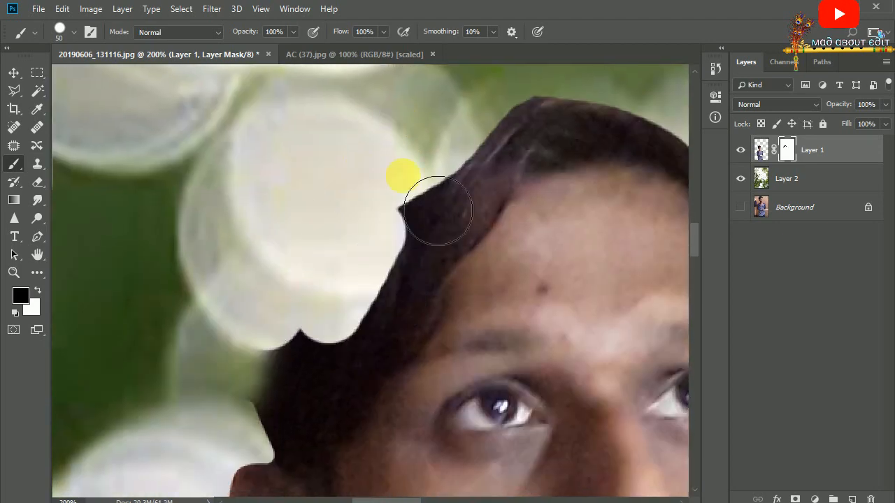
left_click_drag(290, 334, 341, 173)
left_click_drag(316, 268, 366, 178)
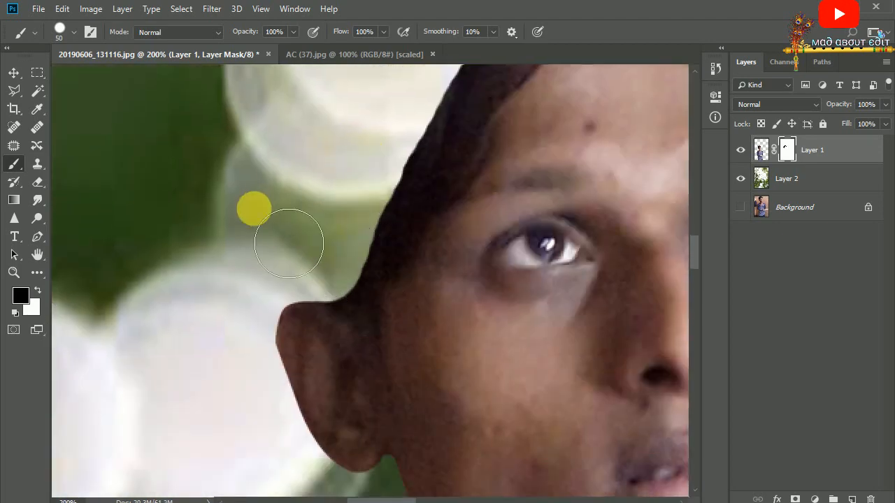
key("ctrl+minus")
key("ctrl+minus")
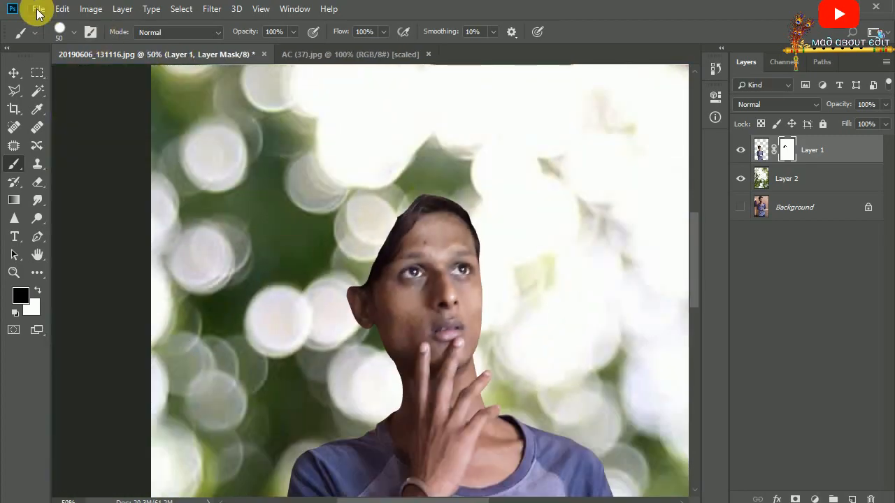
Step: Open the hair image (Mad About Edit )PNG IMAGE (54).png from the PNG IMAGE folder
left_click(38, 10)
left_click(40, 38)
scroll(579, 266, "down", 1)
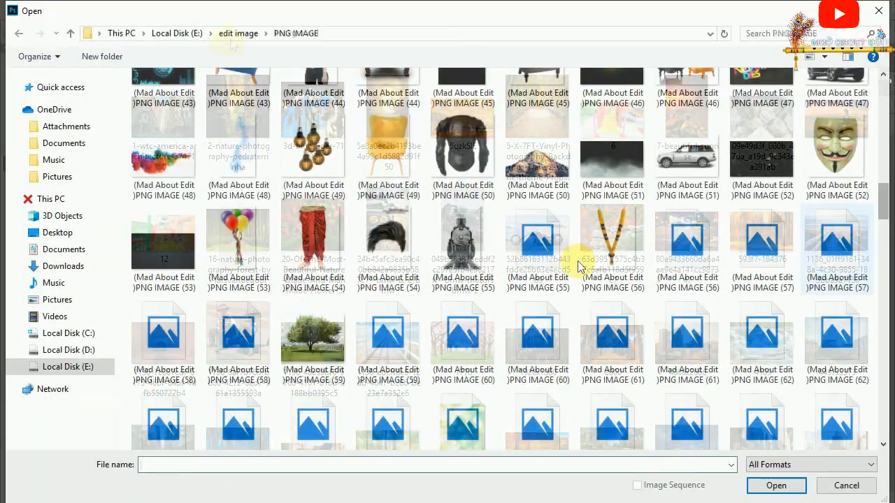
left_click(392, 256)
left_click(776, 485)
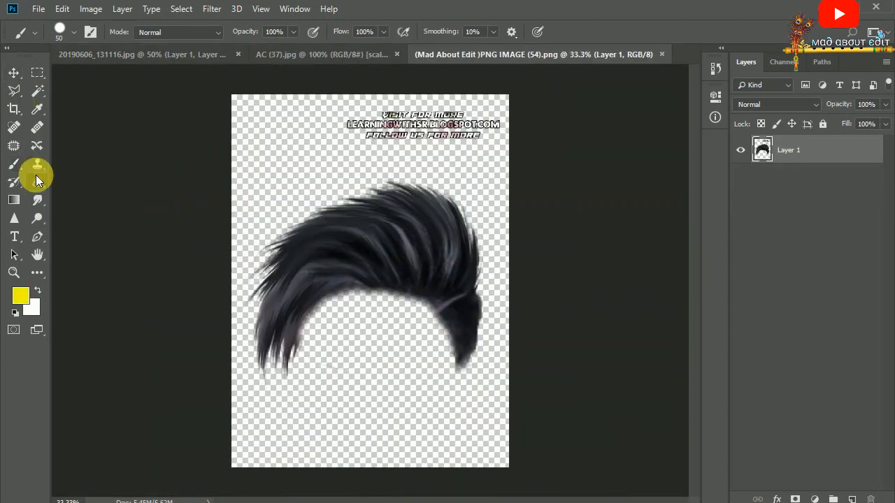
Step: Erase the watermark text above the hair and copy the hair into the portrait document
left_click(36, 179)
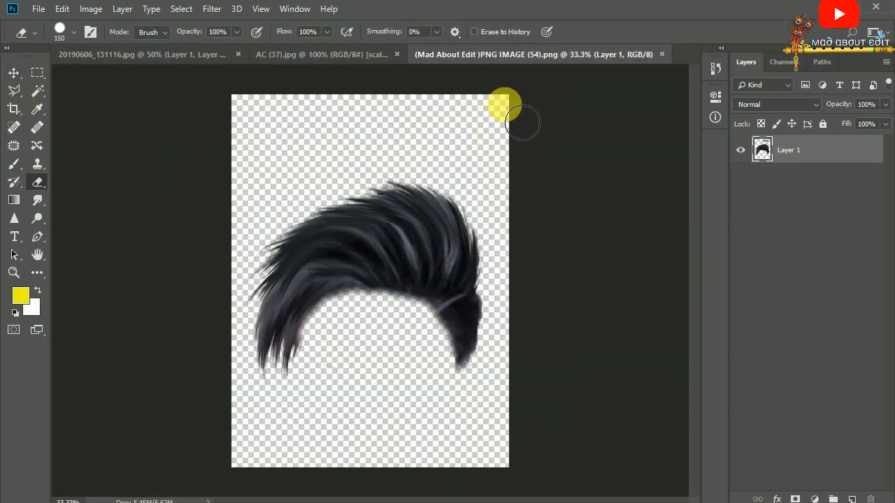
left_click(12, 72)
left_click_drag(343, 244, 411, 273)
Step: Try to fit the hair on the man's head by flipping it horizontally, scaling it to about 39% and rotating it
key("ctrl+t")
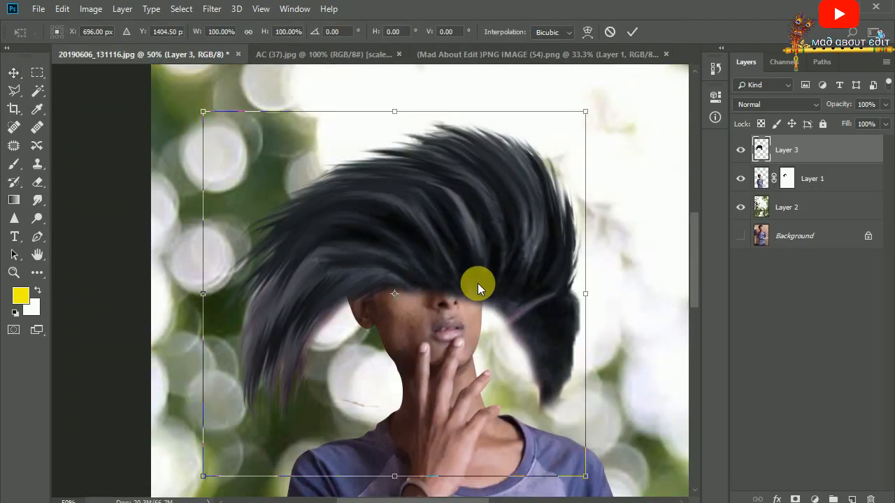
right_click(460, 228)
left_click(493, 397)
left_click_drag(467, 244, 503, 195)
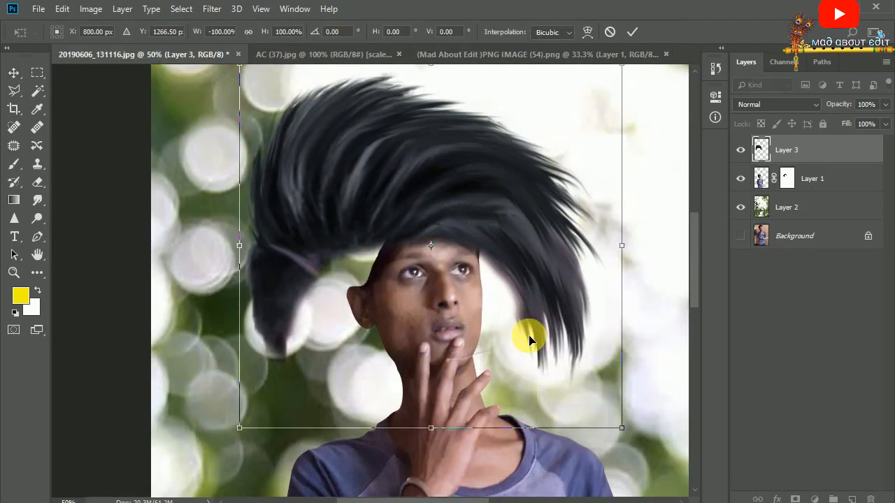
left_click_drag(625, 433, 530, 305)
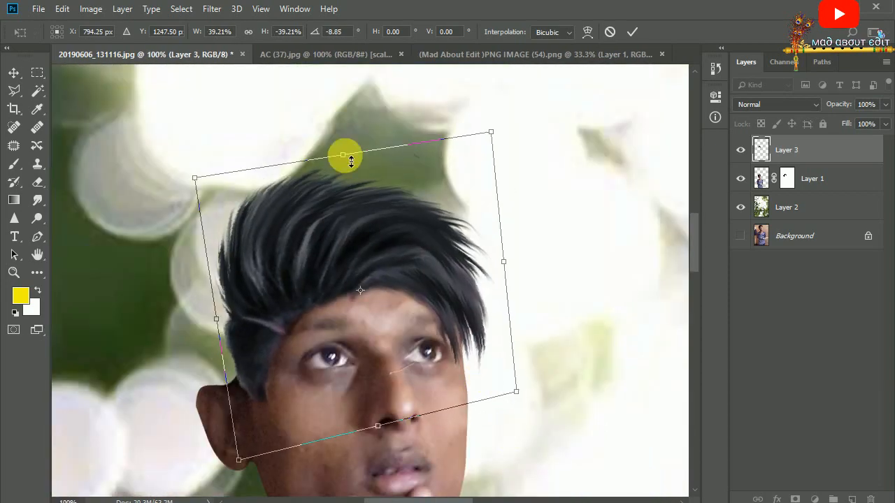
left_click_drag(342, 154, 325, 365)
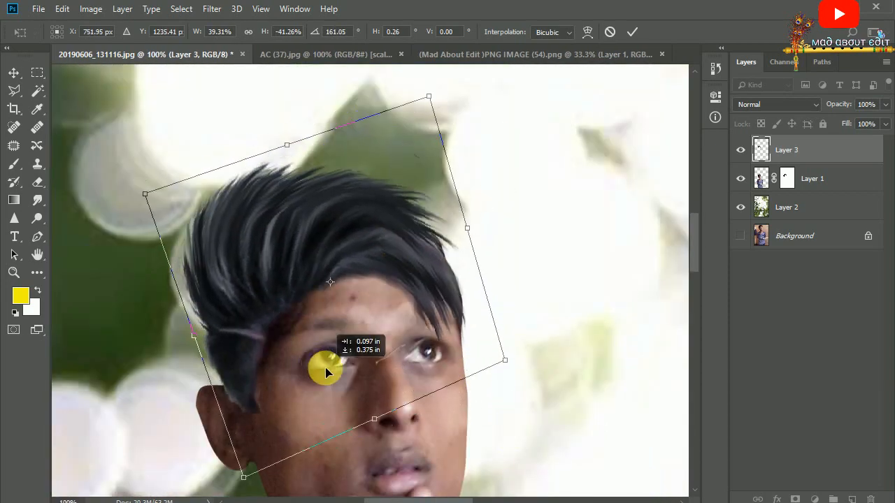
key("Return")
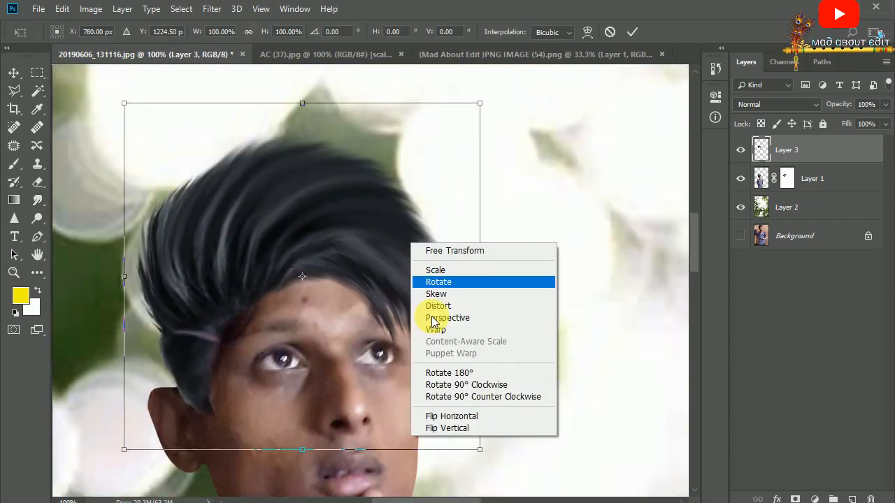
left_click(440, 281)
mouse_move(599, 105)
left_mouse_down()
mouse_move(527, 244)
mouse_move(547, 308)
left_mouse_up()
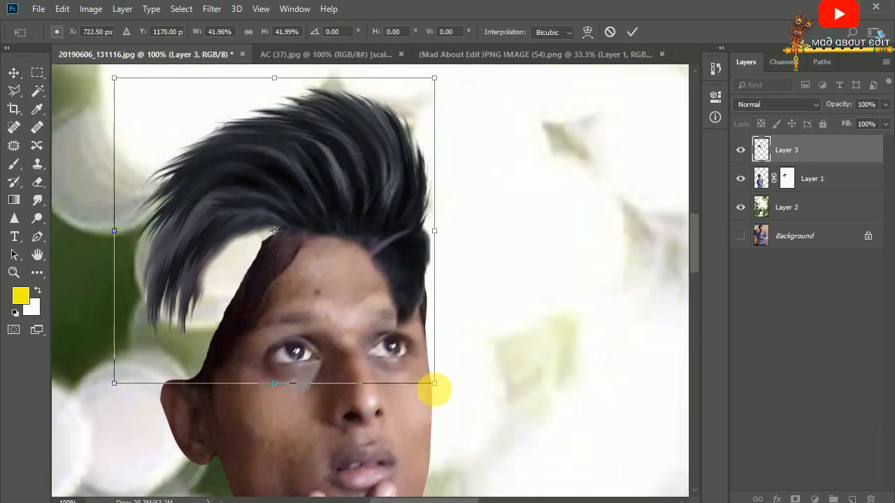
Step: Fit the unflipped hair over the man's head at about 42% width and 43% height, rotated about -16°
mouse_move(433, 390)
left_mouse_down()
mouse_move(429, 342)
mouse_move(455, 329)
mouse_move(543, 365)
left_mouse_up()
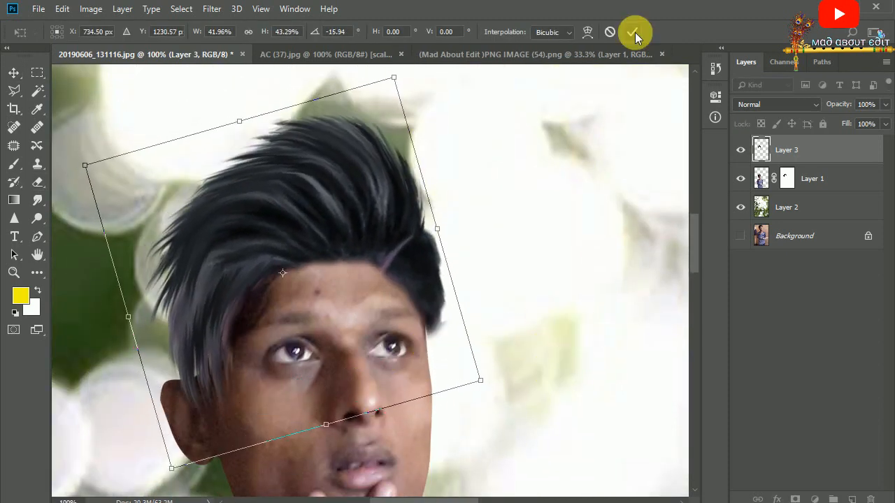
left_click(632, 32)
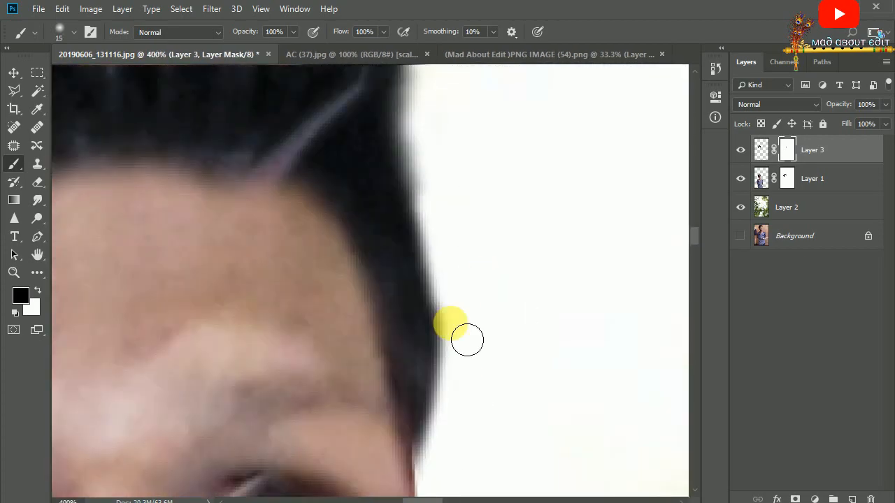
Step: Smudge the hair edges on Layer 3 with a 40 px brush at 62% strength to blend the strands
left_click(761, 149)
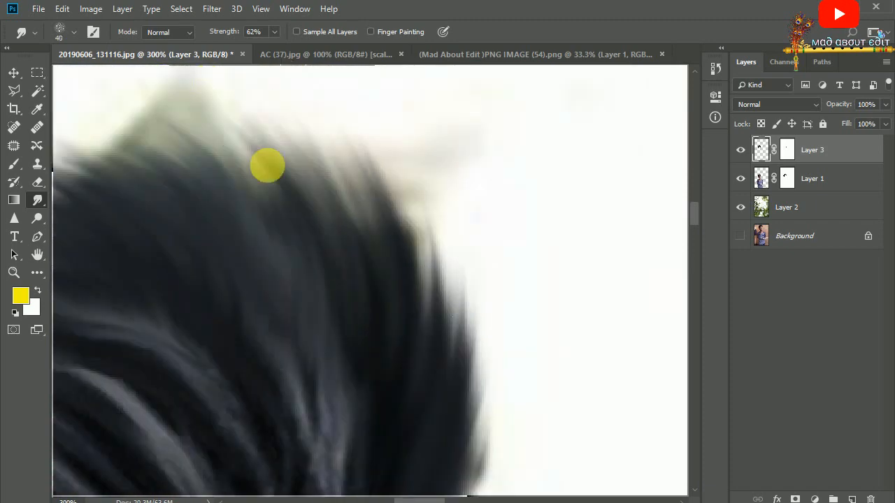
key("ctrl+minus")
key("ctrl+minus")
key("ctrl+minus")
key("ctrl+minus")
key("ctrl+minus")
key("ctrl+minus")
key("ctrl+minus")
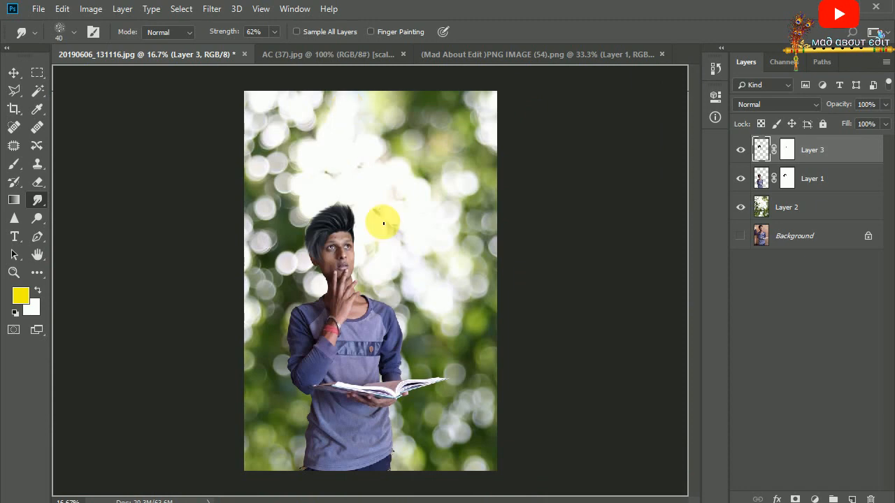
Step: Choose the Skin smooth smudge brush 1 preset for the Smudge tool and set its strength to 20%
key("ctrl+plus")
key("ctrl+plus")
key("ctrl+plus")
left_click_drag(269, 157, 309, 223)
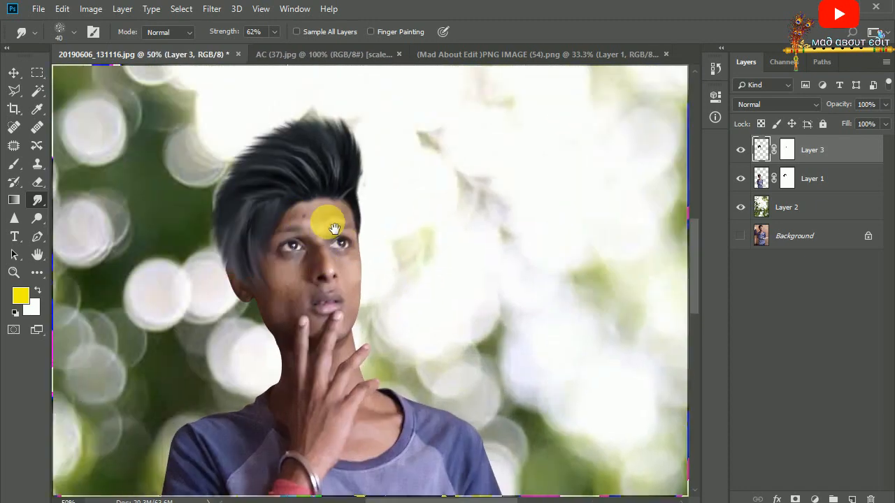
left_click(72, 33)
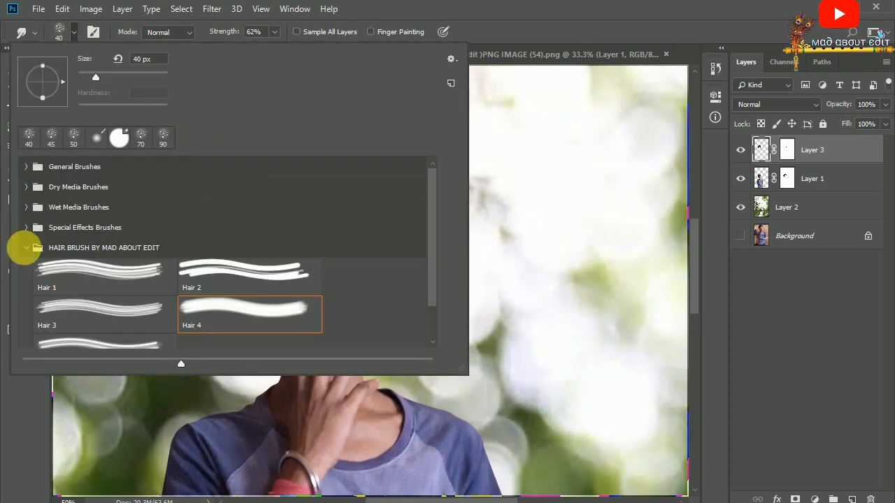
left_click(26, 247)
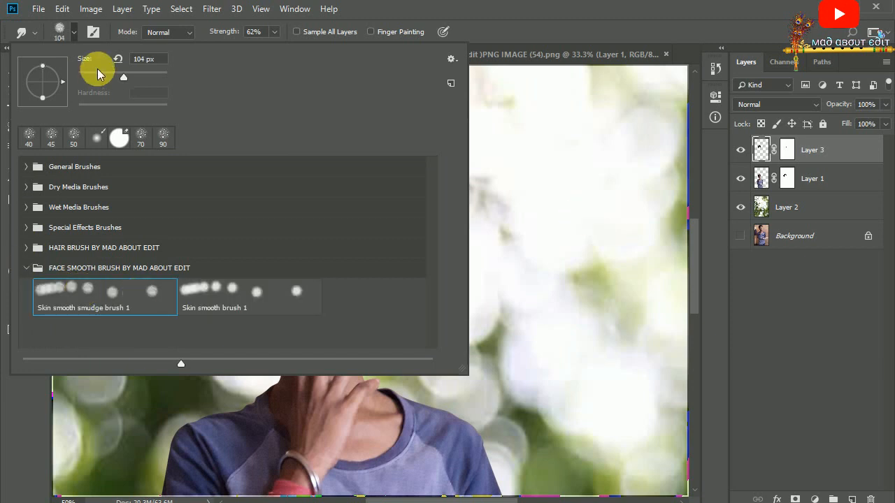
left_click(75, 33)
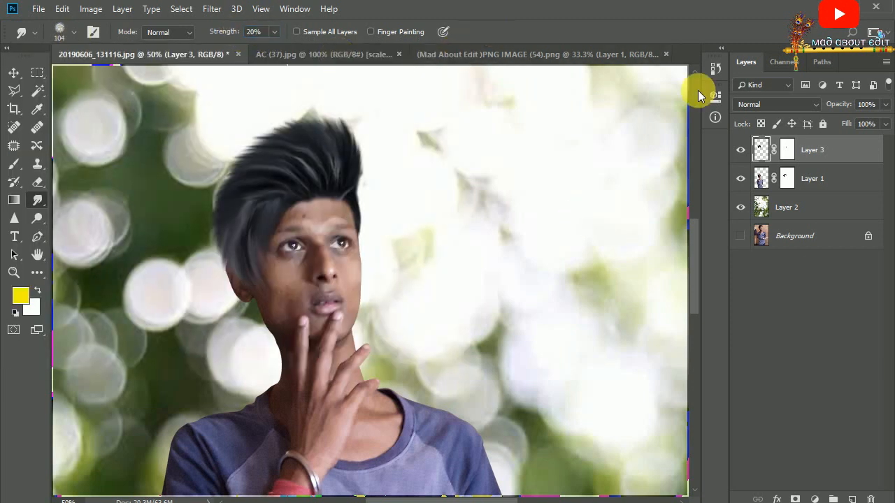
Step: Smooth the skin under the eye and across the cheek on Layer 1 with a 35 px smudge brush
left_click(772, 180)
key("ctrl+plus")
key("ctrl+plus")
key("ctrl+plus")
key("ctrl+plus")
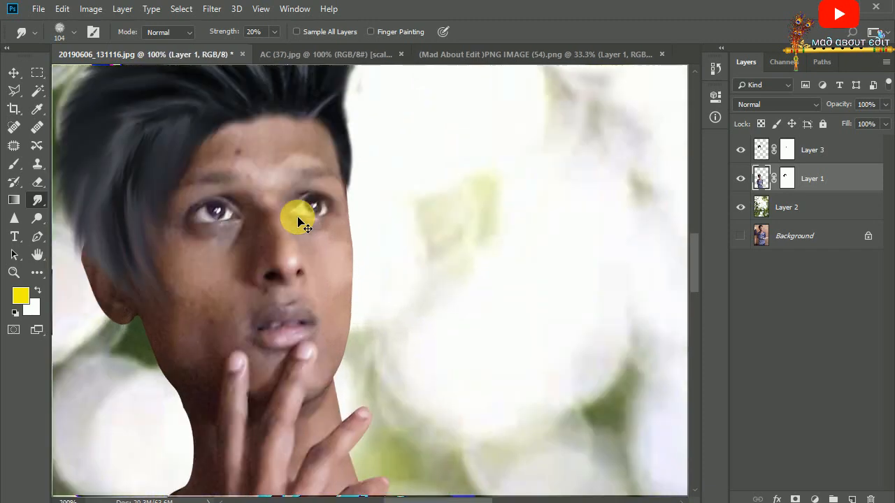
mouse_move(220, 190)
left_mouse_down()
mouse_move(407, 356)
mouse_move(342, 258)
mouse_move(286, 282)
mouse_move(320, 263)
mouse_move(361, 311)
mouse_move(458, 349)
mouse_move(509, 244)
mouse_move(272, 303)
mouse_move(194, 304)
mouse_move(339, 378)
mouse_move(373, 308)
mouse_move(306, 299)
mouse_move(489, 319)
left_mouse_up()
left_click_drag(329, 417, 366, 200)
key("ctrl+plus")
key("bracketleft")
key("bracketleft")
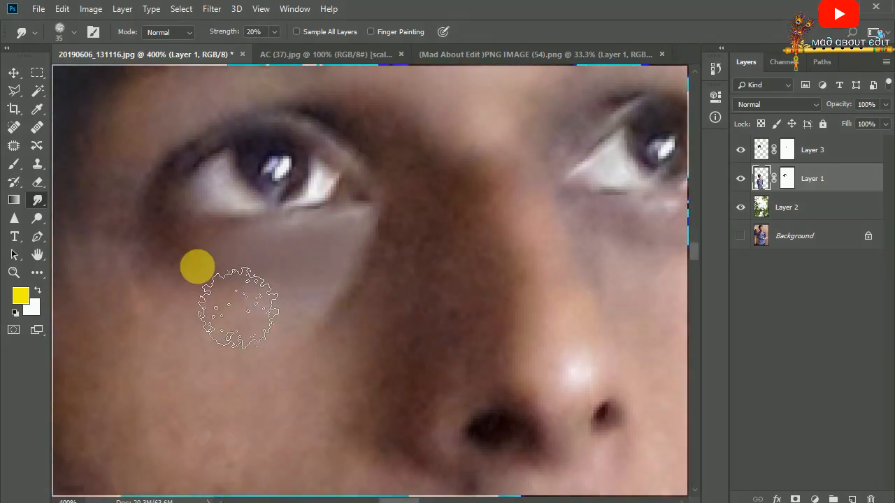
left_click_drag(239, 308, 450, 387)
left_click_drag(210, 325, 310, 322)
mouse_move(294, 332)
left_mouse_down()
mouse_move(374, 444)
mouse_move(524, 439)
left_mouse_up()
left_click_drag(333, 439, 295, 294)
left_click_drag(245, 349, 417, 288)
Step: Smooth the side of the cheek below the ear and along the jaw with a 40 px smudge brush
key("bracketright")
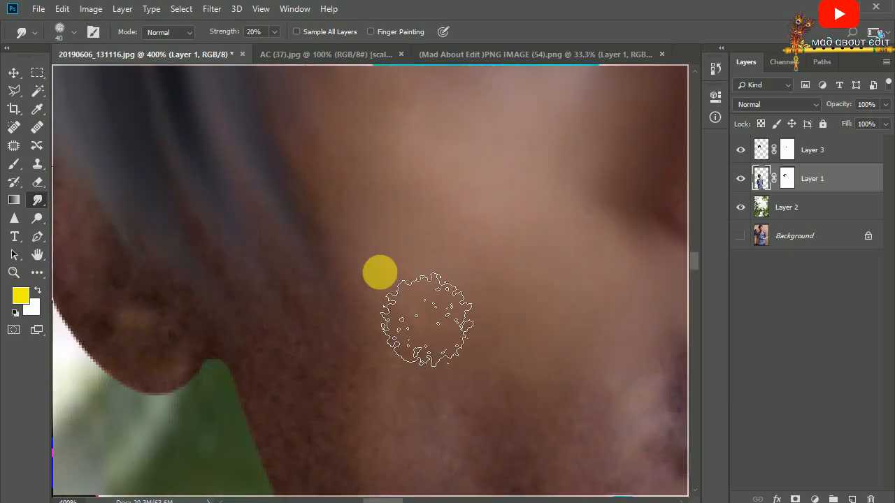
left_click_drag(340, 462, 267, 356)
left_click_drag(356, 473, 346, 327)
left_click_drag(358, 374, 343, 220)
key("bracketleft")
key("bracketleft")
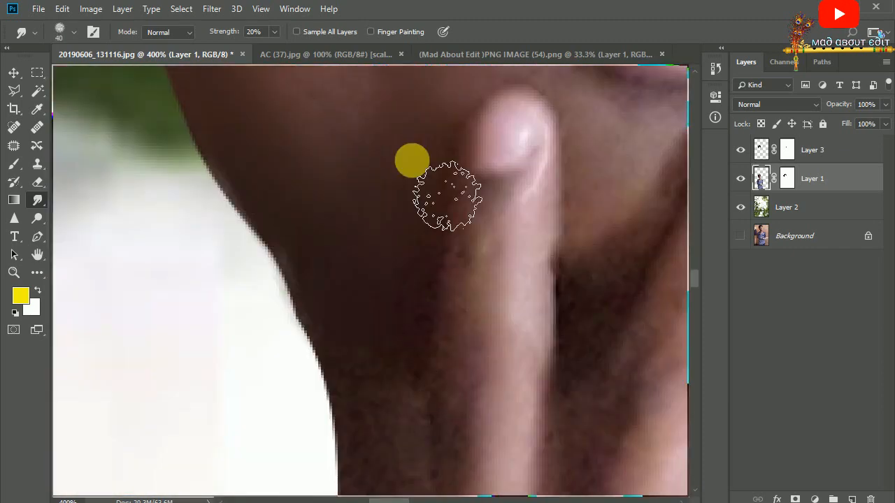
Step: Smooth the shadowed side of the neck down to the shirt collar, using a 30 px smudge brush at 32% strength
left_click_drag(381, 272, 366, 133)
left_click_drag(395, 360, 407, 172)
left_click_drag(233, 32, 239, 33)
left_click_drag(391, 420, 385, 304)
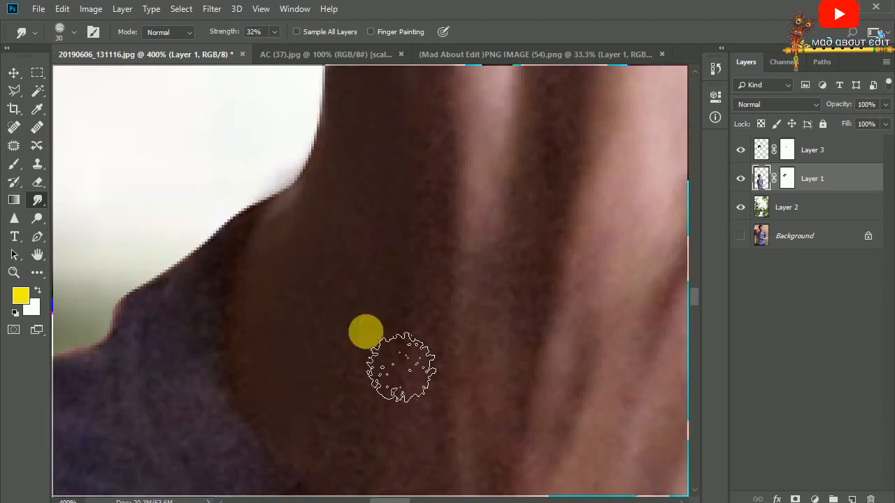
left_click_drag(360, 430, 371, 281)
Step: Smooth the brighter cheek, the chin and the exposed neck beside the fingers with the 30 px smudge brush
key("ctrl+minus")
key("ctrl+minus")
key("ctrl+minus")
left_click_drag(419, 98, 369, 325)
key("ctrl+plus")
key("ctrl+plus")
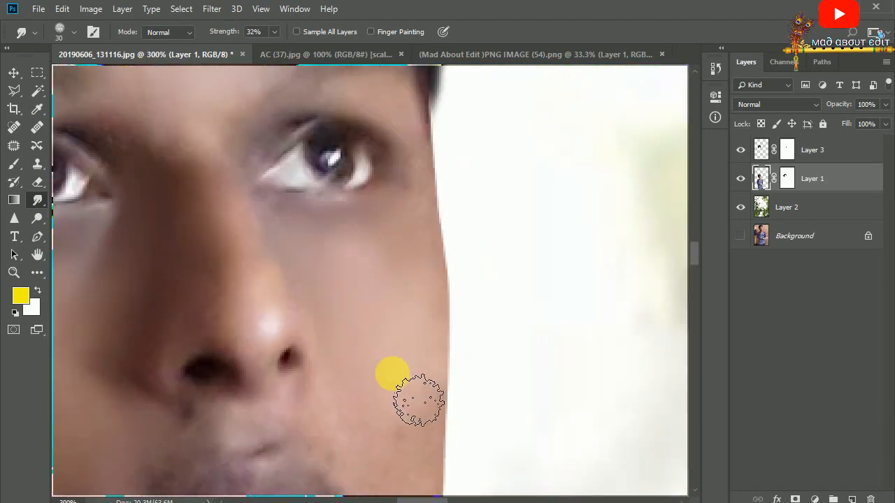
key("ctrl+plus")
scroll(419, 377, "down", 10)
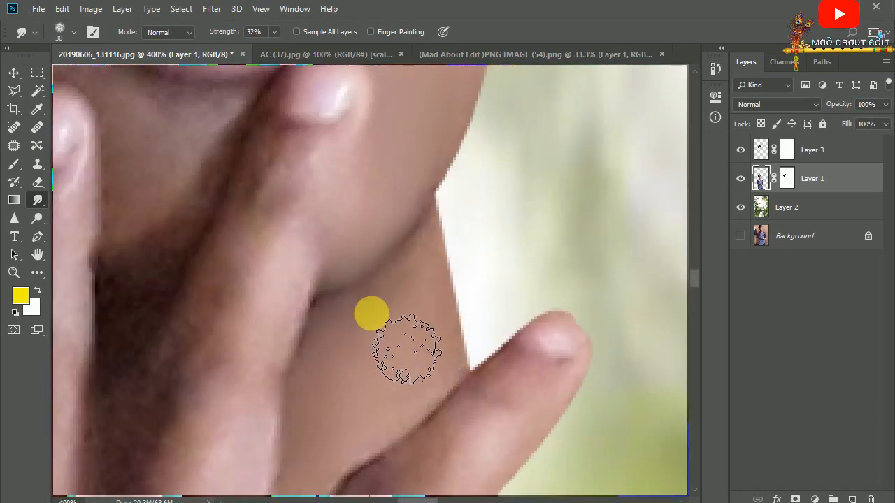
left_click_drag(371, 313, 410, 192)
Step: Smooth the skin of the fingers resting under the chin, adjusting the smudge brush size to fit
key("bracketleft")
left_click_drag(181, 160, 240, 208)
mouse_move(307, 458)
left_mouse_down()
mouse_move(341, 292)
mouse_move(359, 277)
mouse_move(285, 285)
left_mouse_up()
key("bracketright")
left_click_drag(315, 99, 367, 216)
left_click_drag(446, 70, 441, 174)
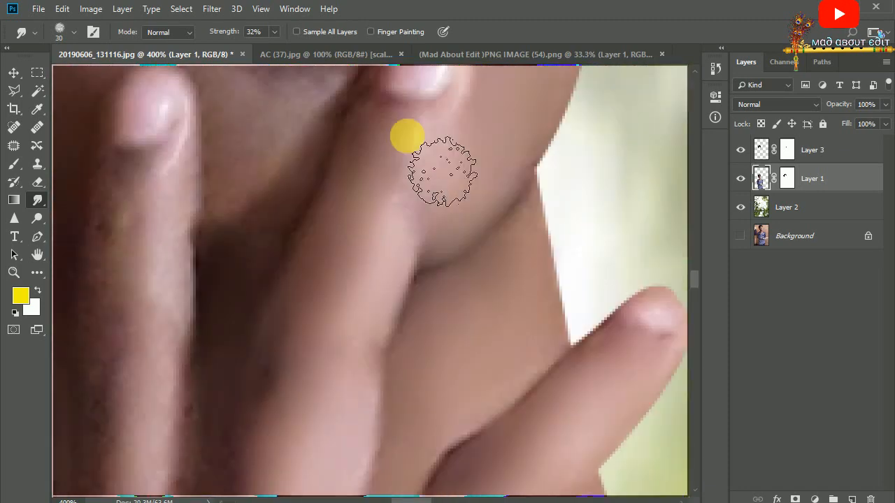
Step: Smooth the lower fingers and the back of the raised hand with a slightly larger smudge brush
left_click_drag(189, 184, 328, 182)
left_click_drag(314, 486, 334, 77)
left_click_drag(294, 303, 333, 172)
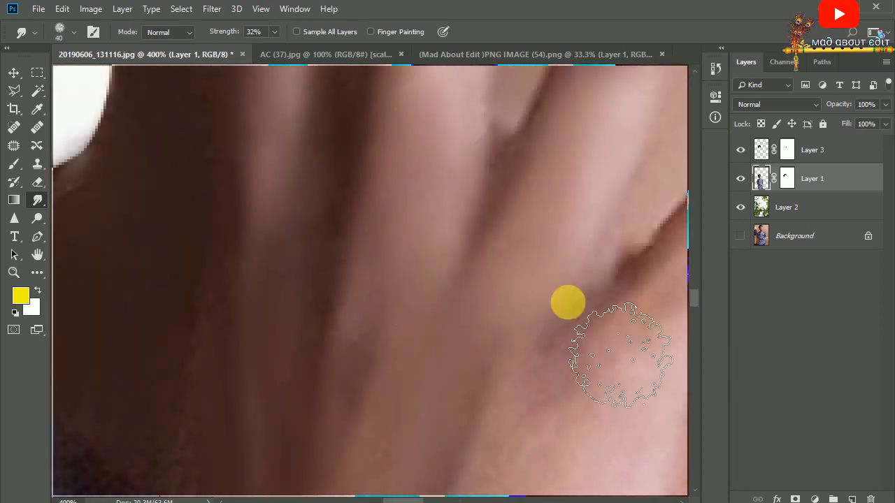
key("bracketright")
left_click_drag(620, 355, 553, 362)
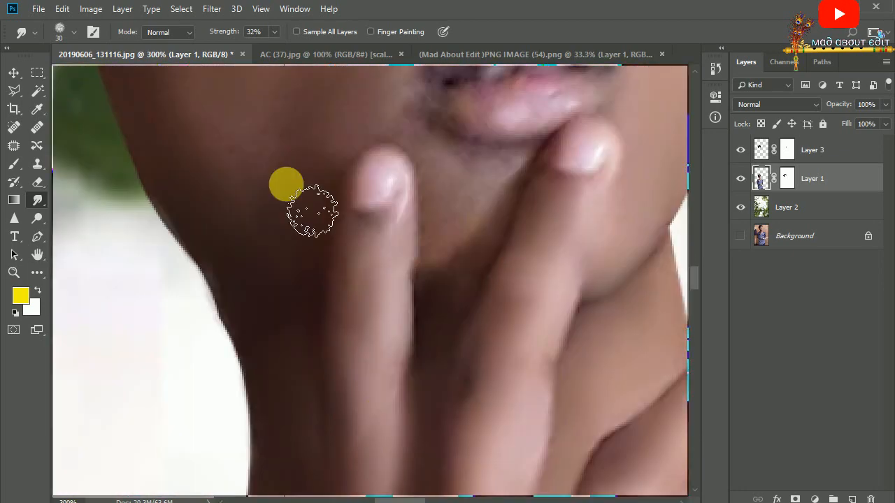
Step: Smooth the lips, the skin around the nose and mouth, and the forehead with a 30 px smudge brush
scroll(455, 251, "up", 3)
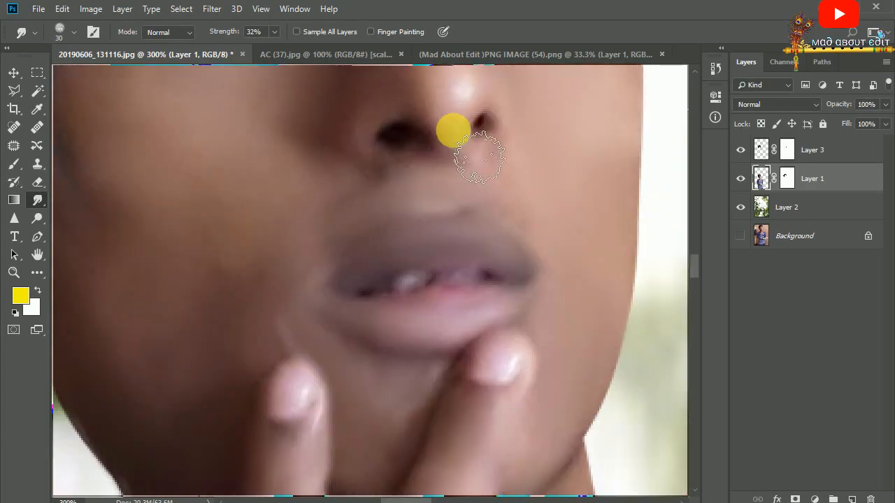
scroll(380, 150, "down", 2)
scroll(294, 151, "up", 2)
scroll(511, 239, "right", 4)
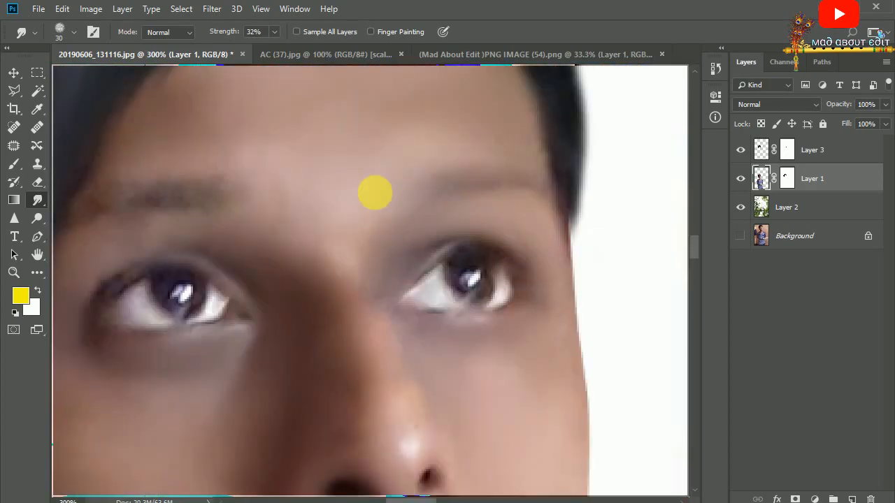
scroll(402, 290, "down", 2)
scroll(206, 378, "up", 3)
scroll(371, 343, "down", 4)
left_click_drag(303, 308, 341, 370)
scroll(371, 286, "down", 6)
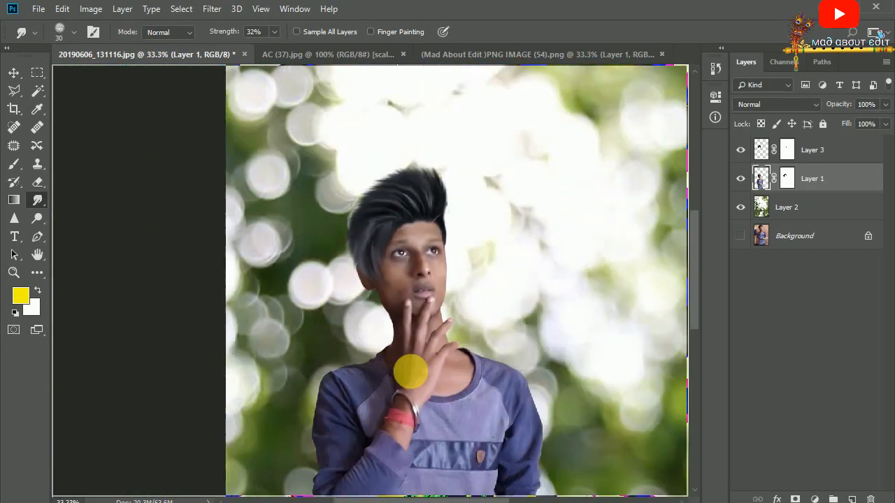
Step: Smooth the skin of the hand and fingertip holding the open book with the 30 px smudge brush
scroll(410, 372, "down", 4)
scroll(370, 279, "up", 5)
scroll(159, 316, "left", 6)
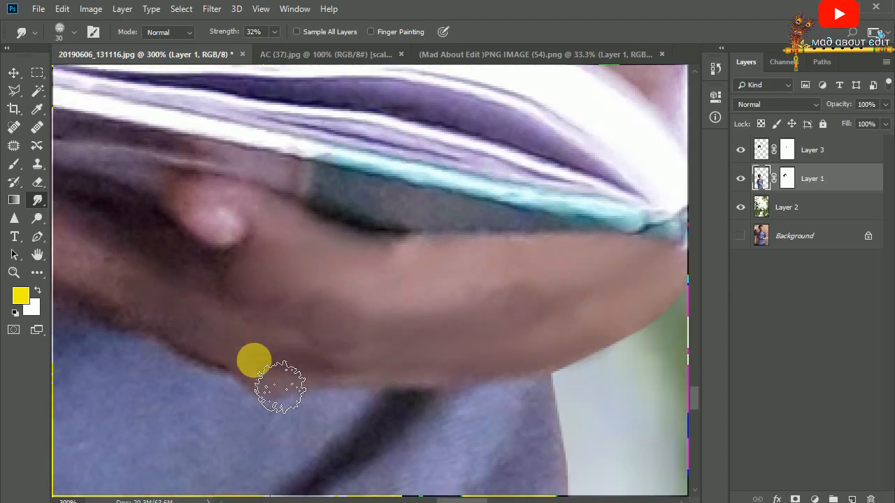
left_click_drag(298, 245, 426, 293)
scroll(382, 387, "down", 3)
scroll(404, 291, "up", 3)
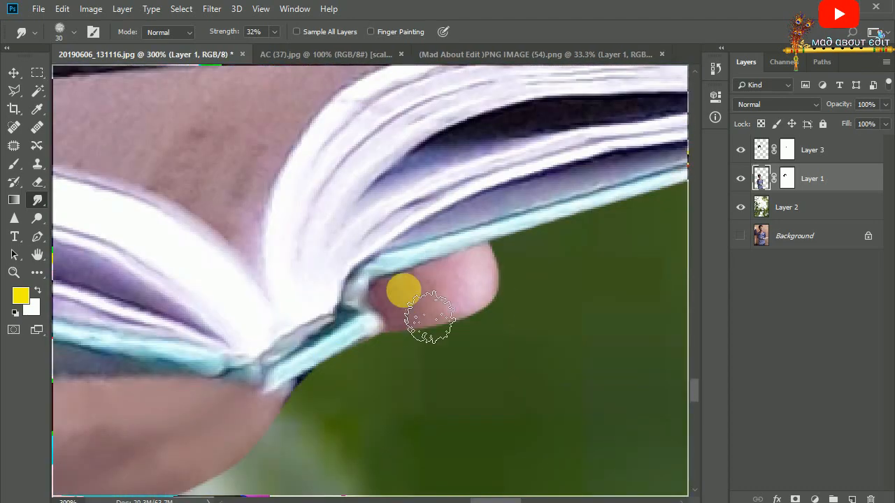
scroll(371, 304, "down", 3)
left_click_drag(245, 140, 338, 352)
Step: Even out the shadowed cheek and jaw beside the mouth with a 45 px smudge brush
scroll(351, 273, "up", 3)
key("bracketright")
key("bracketright")
key("bracketright")
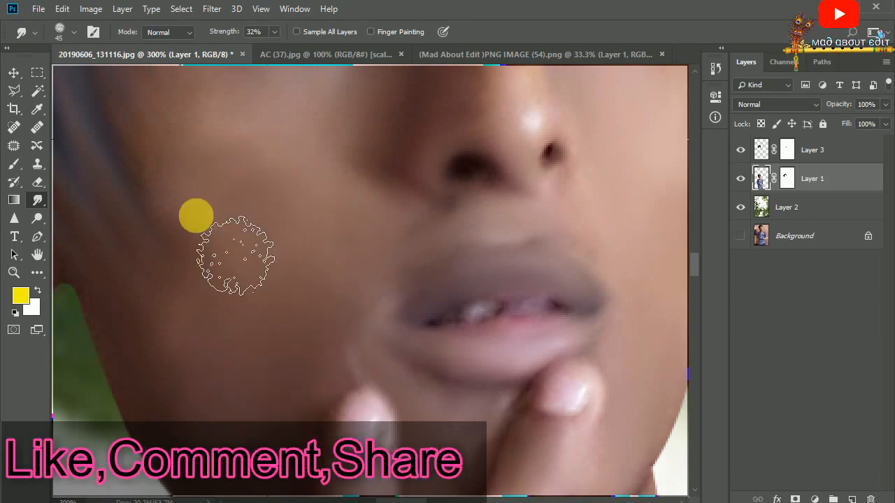
left_click_drag(164, 402, 190, 286)
mouse_move(356, 217)
left_mouse_down()
mouse_move(290, 253)
mouse_move(339, 256)
left_mouse_up()
key("ctrl+minus")
key("ctrl+minus")
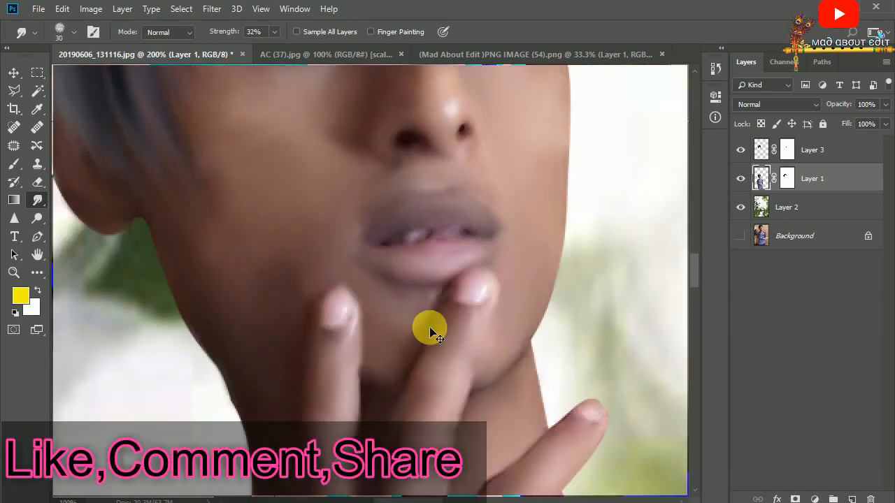
key("ctrl+plus")
key("ctrl+plus")
left_click_drag(225, 302, 287, 286)
key("bracketright")
Step: Remove the pasted hair on Layer 3 and Layer 1's mask to restore the man's original hair
key("ctrl+minus")
key("ctrl+minus")
key("ctrl+minus")
key("ctrl+minus")
key("ctrl+minus")
key("ctrl+minus")
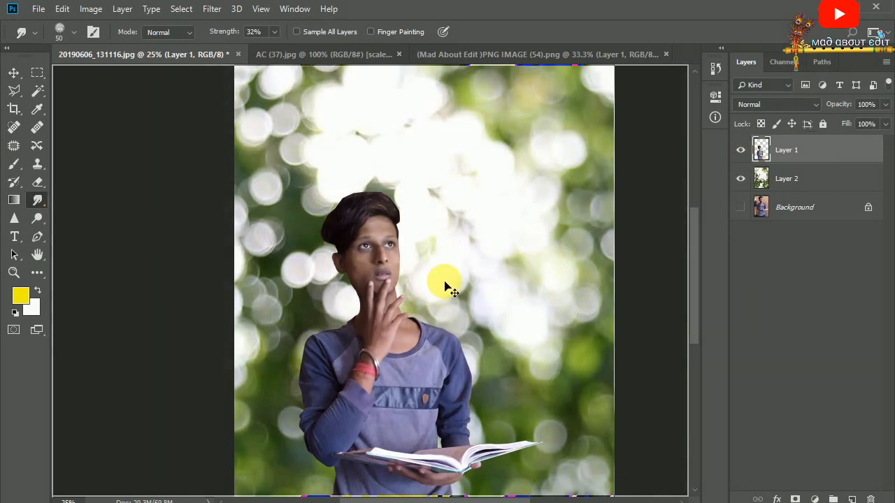
Step: Smooth the jaw, the ear and the skin beside the eye on Layer 1 with a 40 px smudge brush
scroll(446, 287, "up", 6)
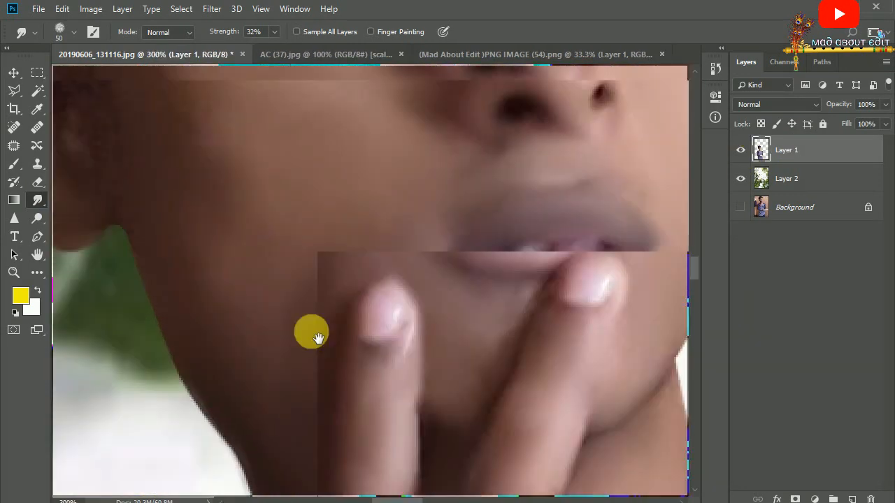
left_click_drag(318, 338, 349, 359)
mouse_move(353, 323)
left_mouse_down()
mouse_move(366, 296)
mouse_move(380, 345)
mouse_move(389, 300)
mouse_move(363, 333)
mouse_move(230, 316)
left_mouse_up()
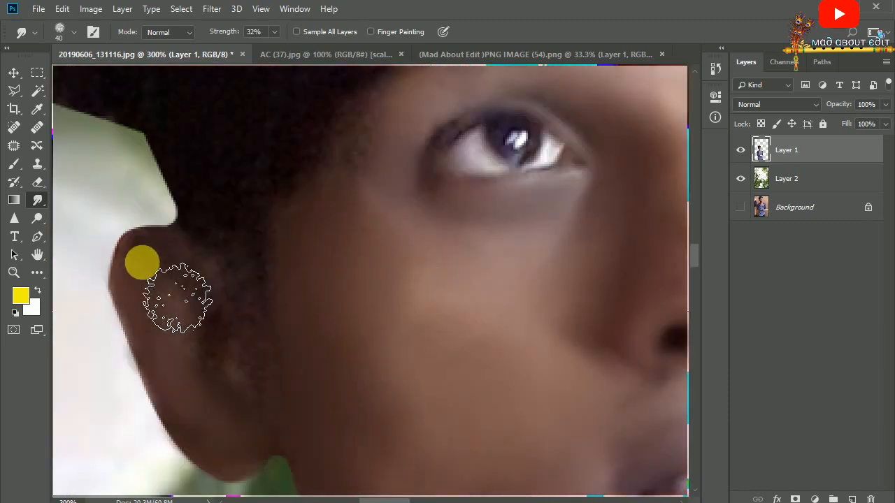
left_click_drag(389, 246, 340, 351)
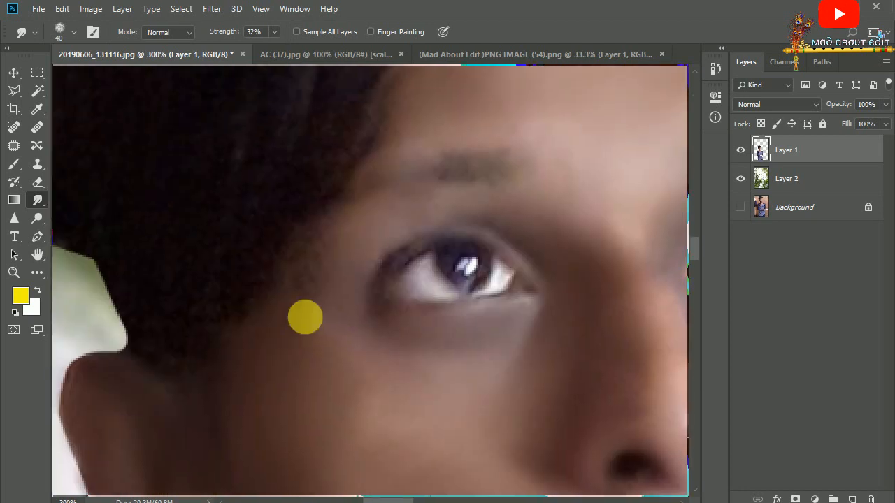
left_click_drag(354, 304, 375, 284)
mouse_move(392, 150)
left_mouse_down()
mouse_move(393, 177)
mouse_move(370, 214)
left_mouse_up()
Step: Smooth the temple and the forehead up to the hairline with a smudge brush of 30 to 35 px
key("[")
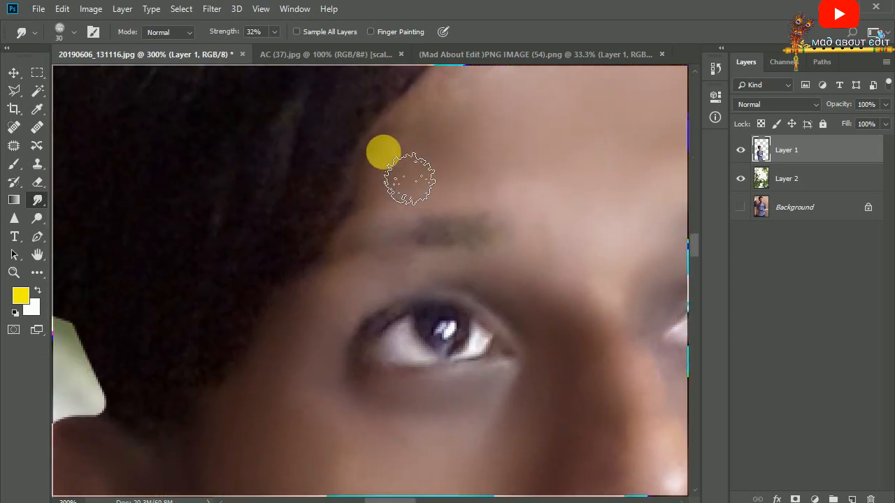
left_click_drag(443, 146, 376, 261)
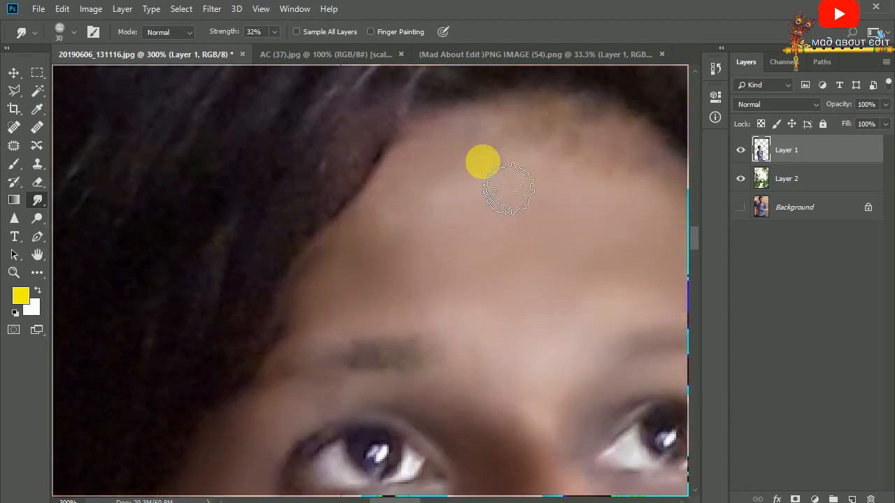
left_click_drag(568, 153, 660, 198)
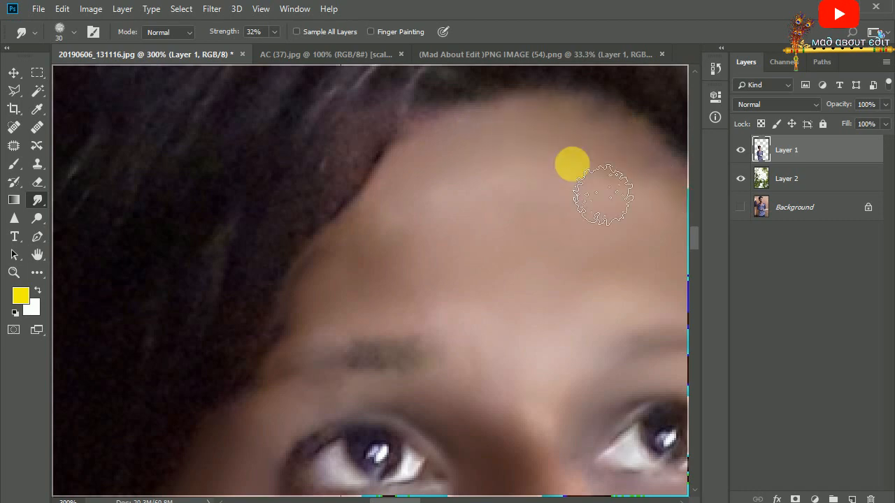
left_click_drag(572, 164, 436, 162)
key("]")
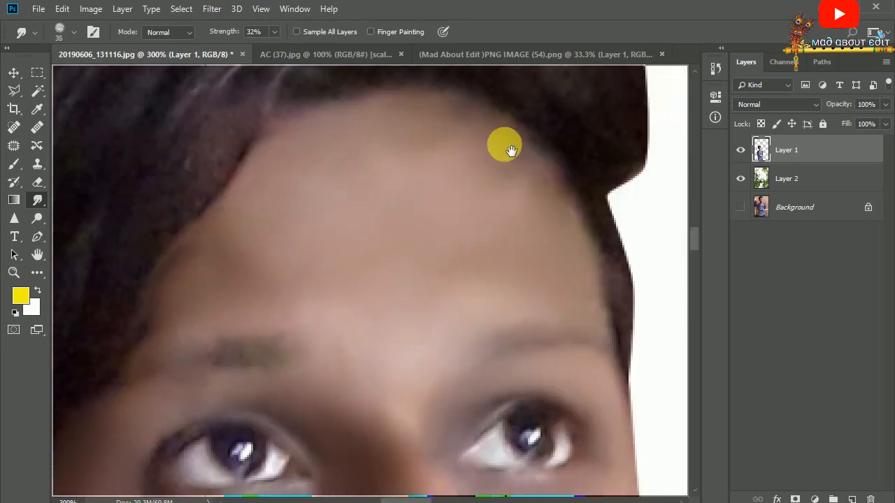
left_click_drag(323, 461, 503, 193)
Step: Switch the Smudge tool to a 90 px brush from the HAIR BRUSH BY MAD ABOUT EDIT set at 62% strength
key("ctrl+minus")
key("ctrl+minus")
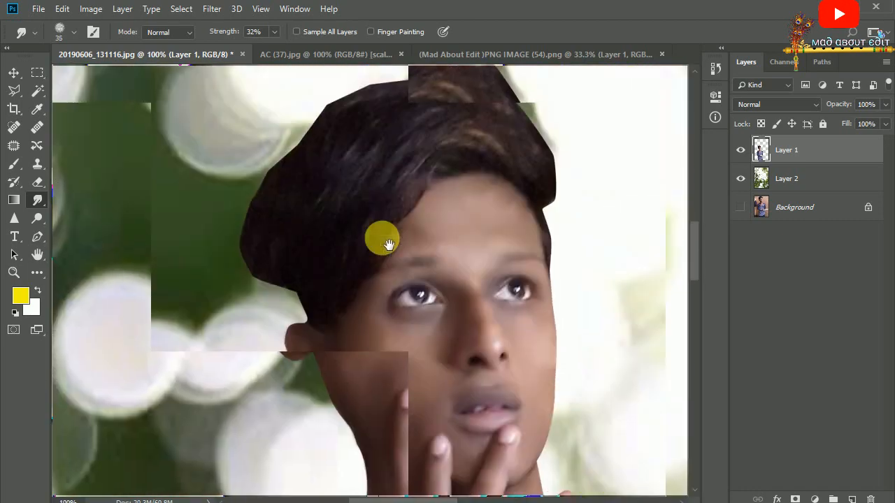
left_click(73, 32)
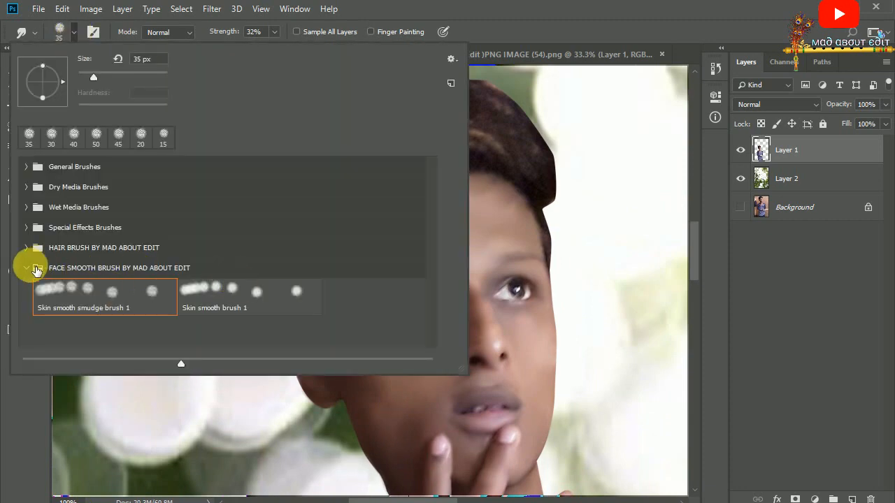
left_click(35, 268)
left_click(26, 248)
left_click(76, 32)
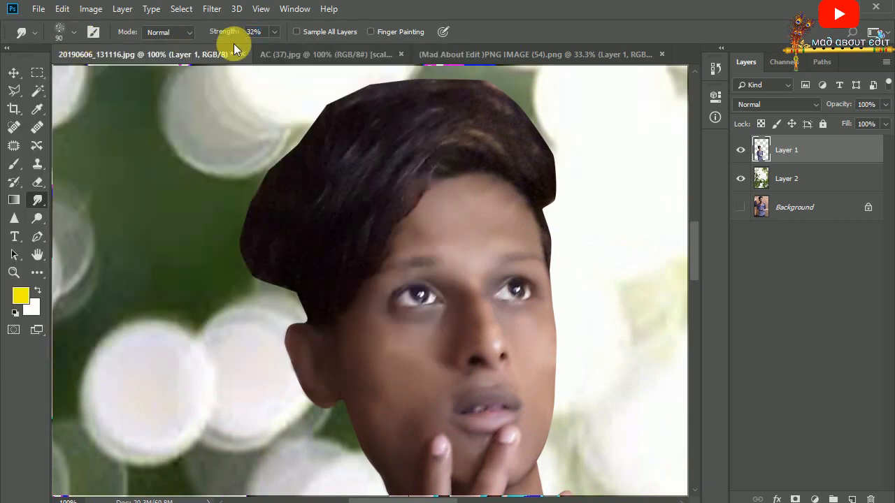
left_click_drag(339, 211, 365, 236)
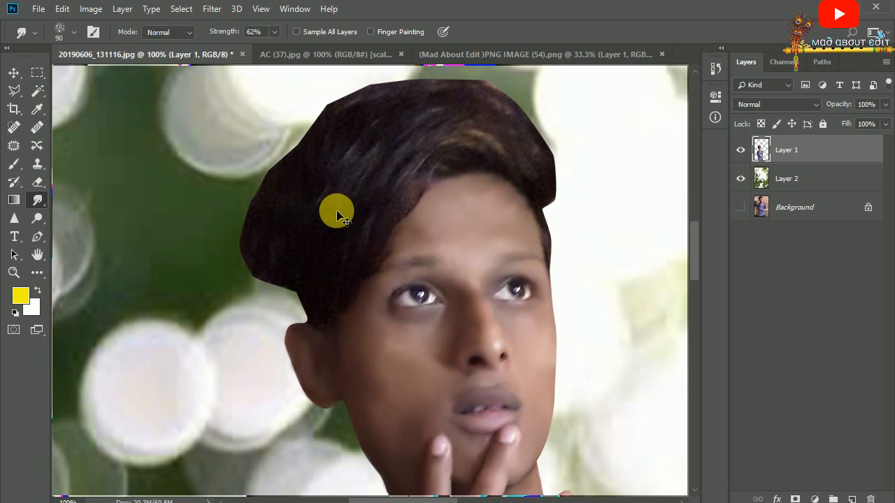
Step: Smudge the outer edge of the original hair above the ear into soft strands with a smaller hair brush
key("ctrl+plus")
mouse_move(615, 194)
left_mouse_down()
mouse_move(415, 347)
mouse_move(359, 311)
mouse_move(361, 332)
mouse_move(343, 313)
mouse_move(386, 150)
mouse_move(389, 261)
mouse_move(351, 148)
mouse_move(373, 344)
mouse_move(394, 224)
mouse_move(405, 292)
mouse_move(373, 174)
mouse_move(435, 337)
mouse_move(352, 126)
mouse_move(371, 114)
mouse_move(329, 174)
mouse_move(209, 124)
mouse_move(262, 97)
mouse_move(390, 124)
mouse_move(393, 205)
mouse_move(343, 169)
mouse_move(487, 252)
mouse_move(213, 147)
mouse_move(399, 212)
mouse_move(403, 142)
mouse_move(290, 181)
mouse_move(329, 141)
mouse_move(489, 164)
mouse_move(504, 153)
mouse_move(390, 214)
mouse_move(206, 164)
mouse_move(462, 210)
mouse_move(260, 203)
mouse_move(196, 220)
mouse_move(217, 245)
mouse_move(426, 180)
mouse_move(248, 307)
mouse_move(286, 272)
mouse_move(238, 283)
mouse_move(192, 193)
left_mouse_up()
key("ctrl+plus")
key("bracketleft")
key("bracketleft")
Step: Erase the excess hair along the side of the head down to the ear on Layer 1, reducing the eraser from 80 to 45 px
left_click(37, 183)
left_click_drag(295, 314, 283, 294)
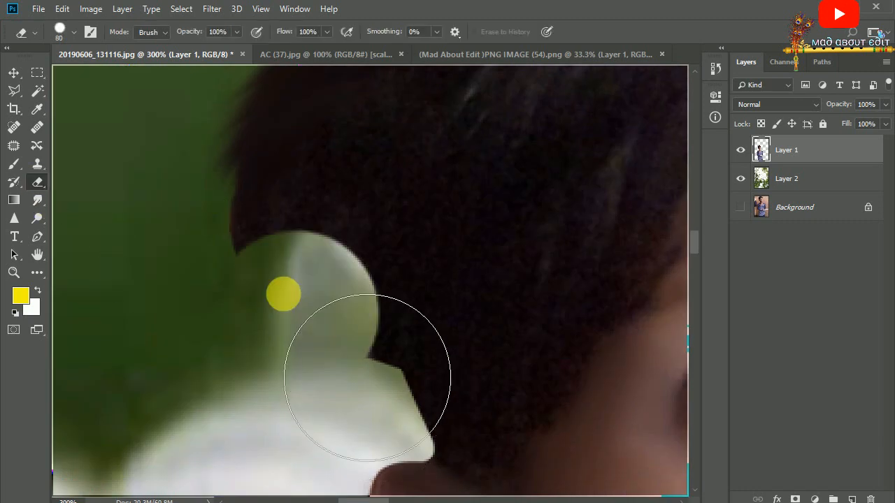
left_click(256, 245)
left_click(238, 181)
left_click_drag(285, 246, 289, 345)
left_click_drag(298, 408, 236, 152)
mouse_move(263, 246)
left_mouse_down()
mouse_move(252, 367)
mouse_move(292, 132)
left_mouse_up()
key("ctrl+minus")
mouse_move(306, 393)
left_mouse_down()
mouse_move(301, 256)
mouse_move(364, 136)
left_mouse_up()
mouse_move(318, 404)
left_mouse_down()
mouse_move(336, 297)
mouse_move(305, 229)
left_mouse_up()
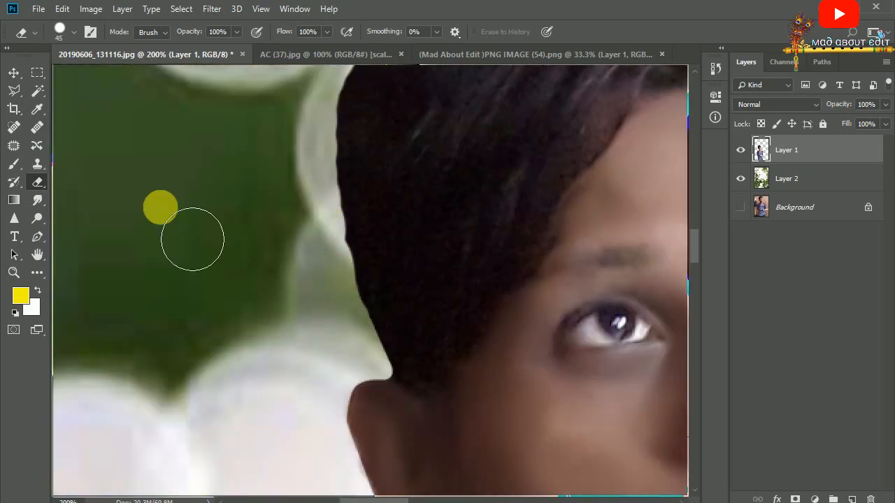
Step: Smudge the hair edge just above the ear into soft strands with a 45 px hair brush at 62% strength
key("r")
key("ctrl+plus")
left_click_drag(353, 186, 309, 256)
left_click_drag(390, 201, 327, 329)
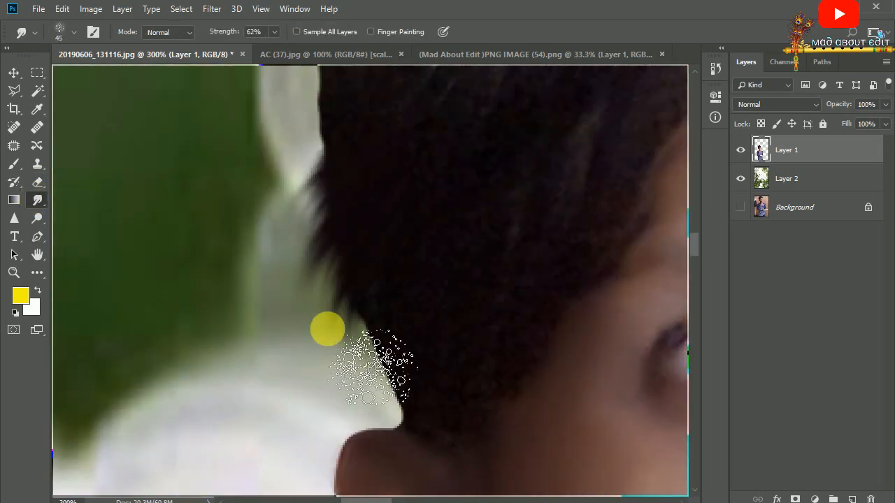
left_click_drag(387, 289, 355, 381)
left_click_drag(398, 165, 392, 291)
left_click_drag(345, 197, 295, 325)
left_click_drag(335, 203, 285, 308)
Step: Smudge the hair outline up the side of the head and around the crown into fine strands with a 40 px brush
left_click_drag(387, 182, 353, 334)
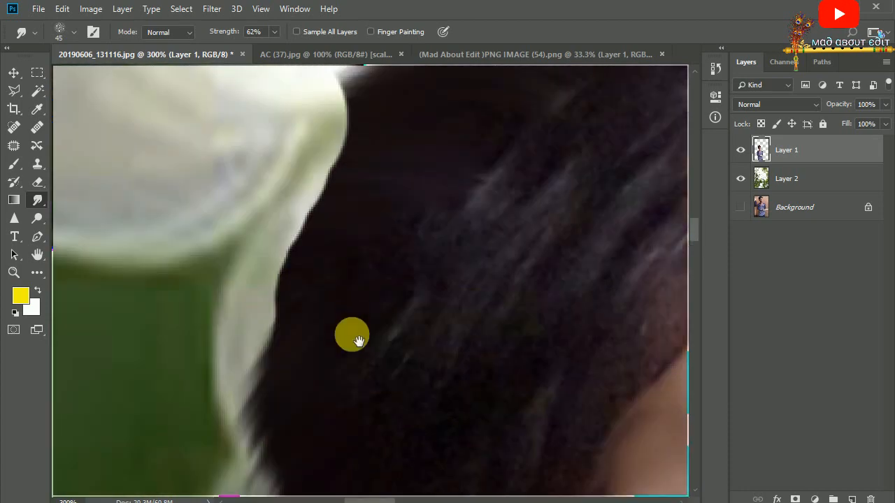
key("bracketleft")
left_click_drag(334, 284, 249, 354)
left_click_drag(303, 307, 246, 367)
mouse_move(323, 228)
left_mouse_down()
mouse_move(297, 273)
mouse_move(245, 286)
left_mouse_up()
left_click_drag(300, 228, 249, 209)
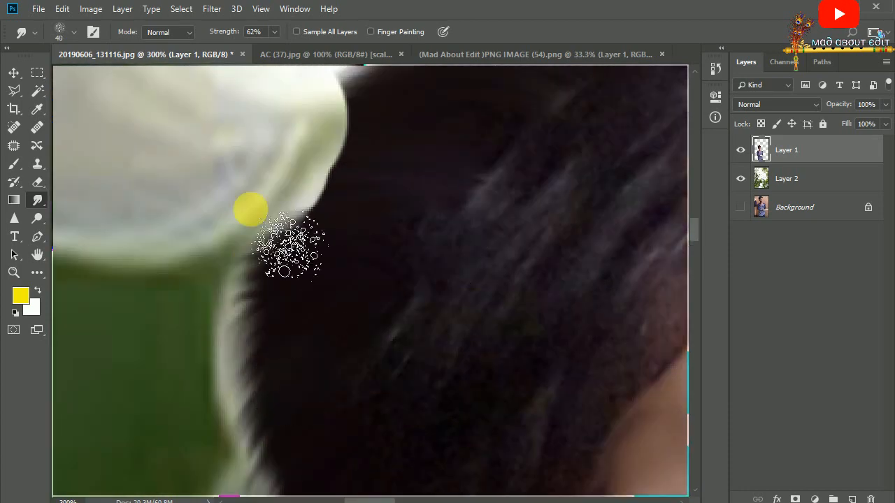
left_click_drag(320, 178, 266, 187)
left_click_drag(399, 150, 310, 115)
left_click_drag(368, 154, 346, 209)
left_click_drag(345, 157, 293, 165)
left_click_drag(335, 201, 264, 209)
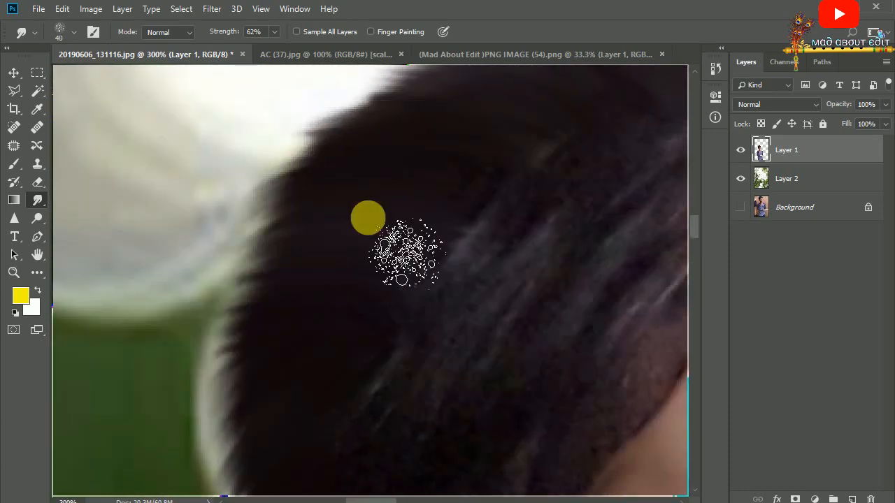
left_click_drag(317, 238, 255, 287)
left_click_drag(324, 284, 268, 365)
left_click_drag(269, 465, 333, 234)
mouse_move(290, 314)
left_mouse_down()
mouse_move(270, 306)
mouse_move(286, 174)
left_mouse_up()
left_click_drag(319, 214, 330, 241)
Step: Close the AC (37).jpg and (Mad About Edit )PNG IMAGE (54).png documents, keeping only the portrait open
key("ctrl+minus")
key("ctrl+minus")
key("ctrl+minus")
key("ctrl+minus")
key("ctrl+minus")
key("ctrl+minus")
key("ctrl+minus")
key("ctrl+minus")
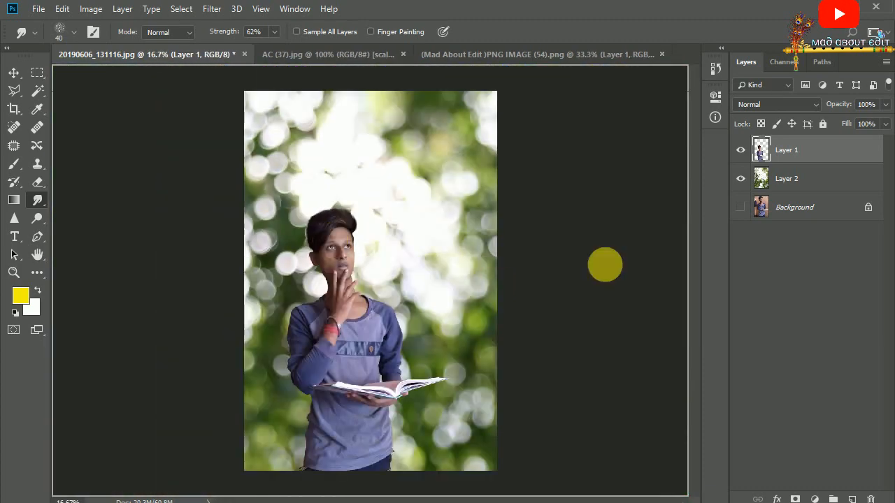
left_click(403, 54)
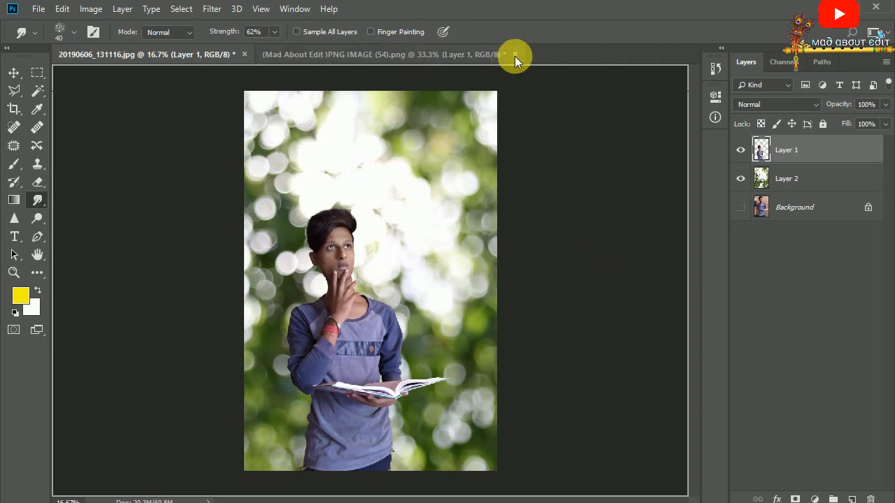
left_click(515, 54)
left_click(464, 209)
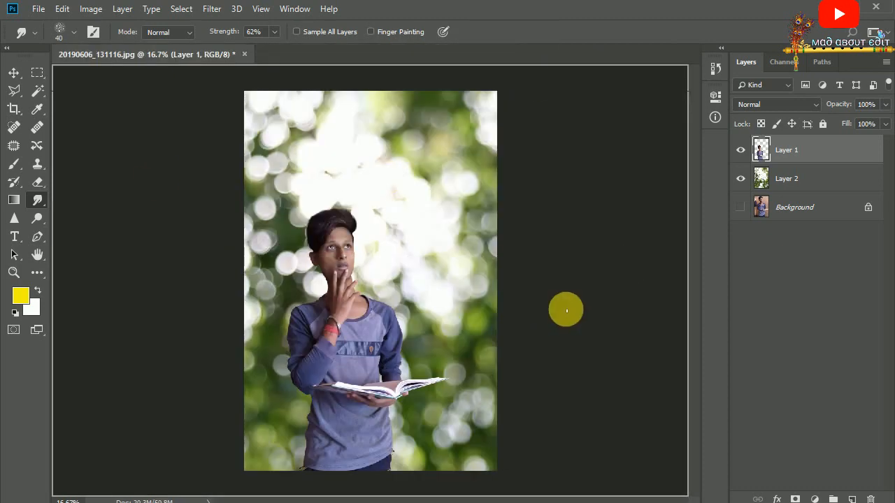
Step: Open (Mad About Edit )PNG IMAGE (56).png from the PNG IMAGE folder and bring its blue iris into the 20190606_131116.jpg document
left_click(38, 10)
left_click(42, 39)
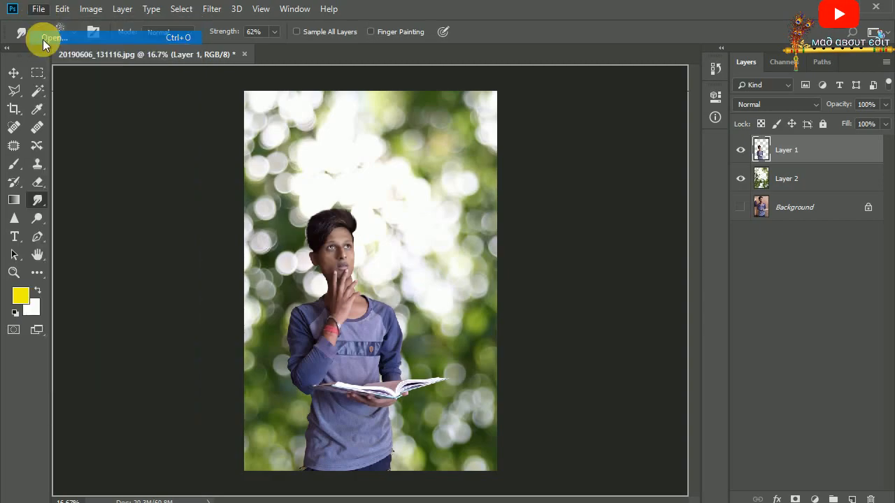
scroll(871, 108, "down", 10)
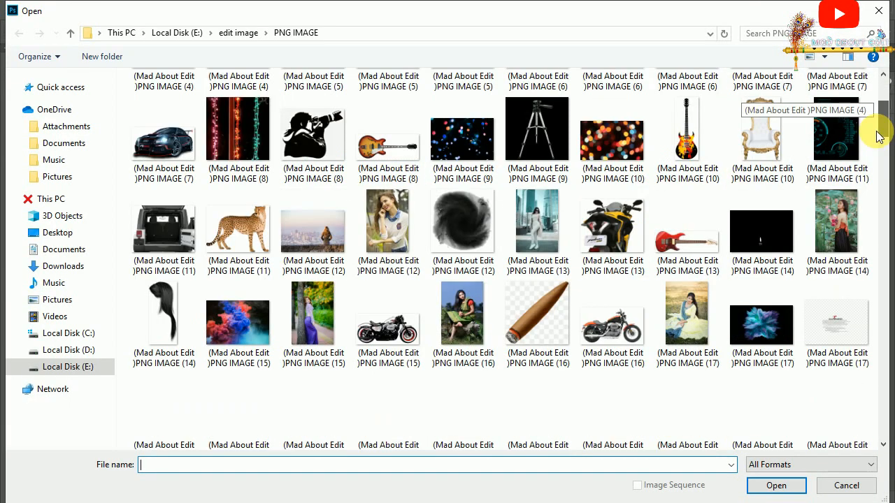
scroll(874, 179, "down", 5)
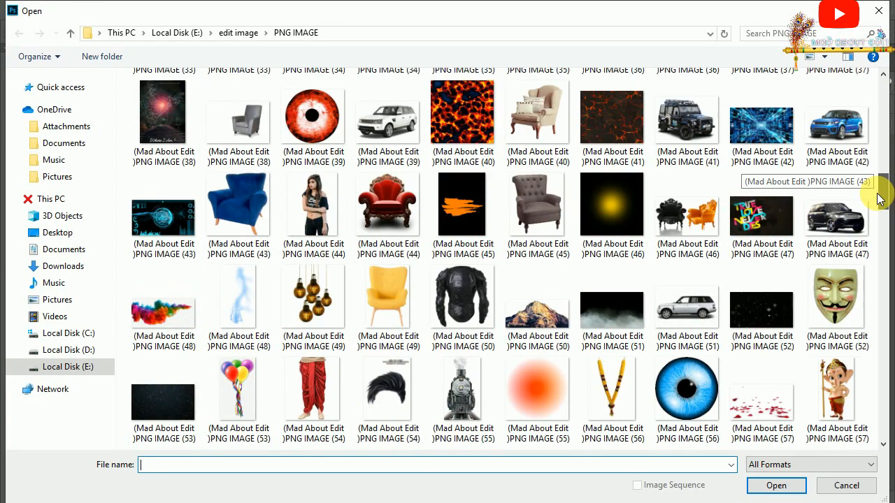
left_click(696, 349)
left_click(773, 485)
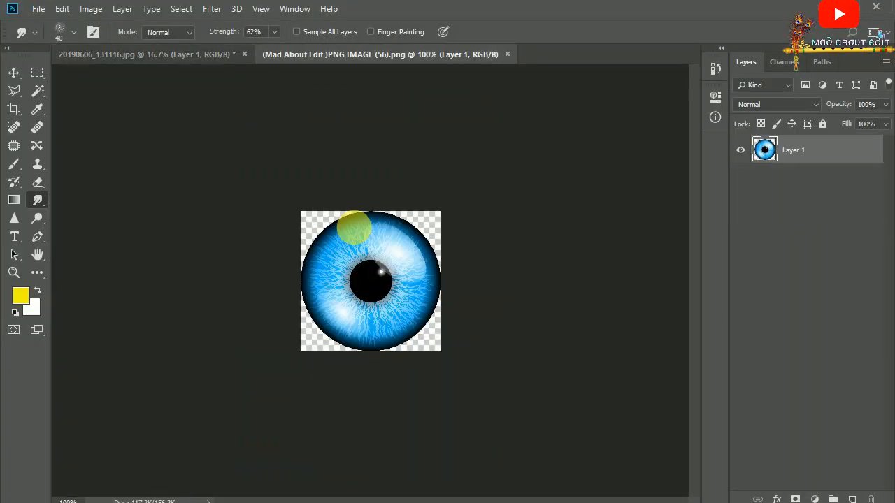
left_click(11, 73)
left_click_drag(300, 190, 334, 244)
Step: Scale the blue iris on Layer 3 to 12.50% and place it over the man's pupil in the eye nearest the visible ear
key("ctrl+plus")
key("ctrl+plus")
key("ctrl+plus")
key("ctrl+plus")
key("ctrl+plus")
key("ctrl+plus")
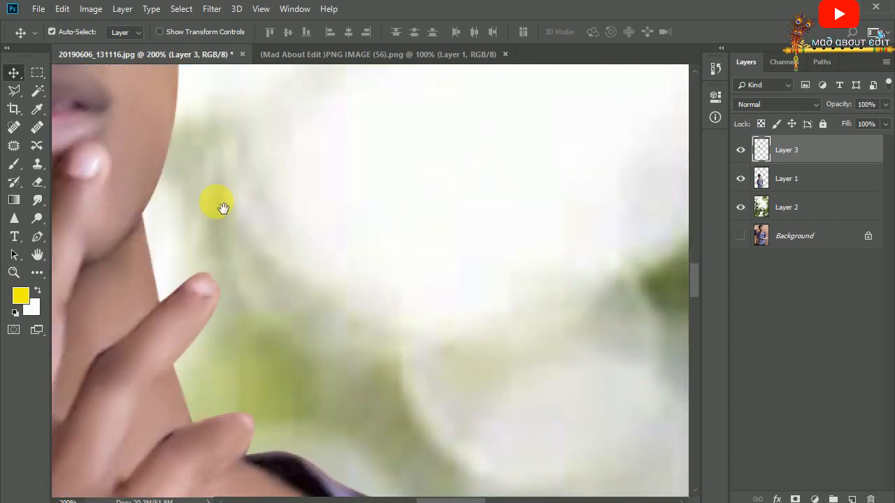
left_click_drag(222, 209, 356, 343)
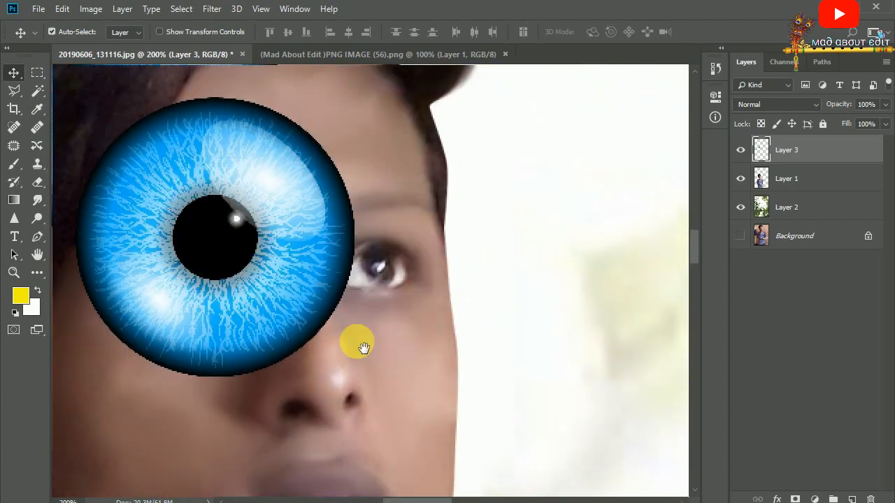
key("ctrl+t")
left_click_drag(107, 139, 217, 283)
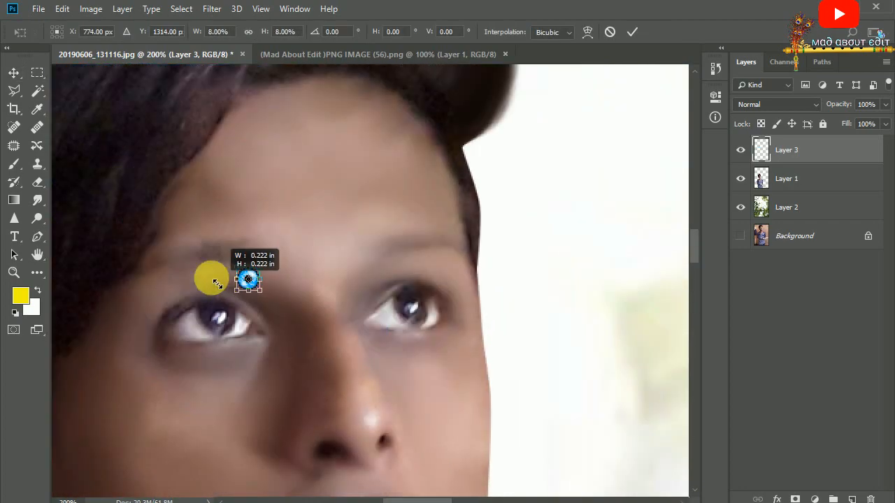
key("ctrl+plus")
left_click_drag(194, 314, 336, 297)
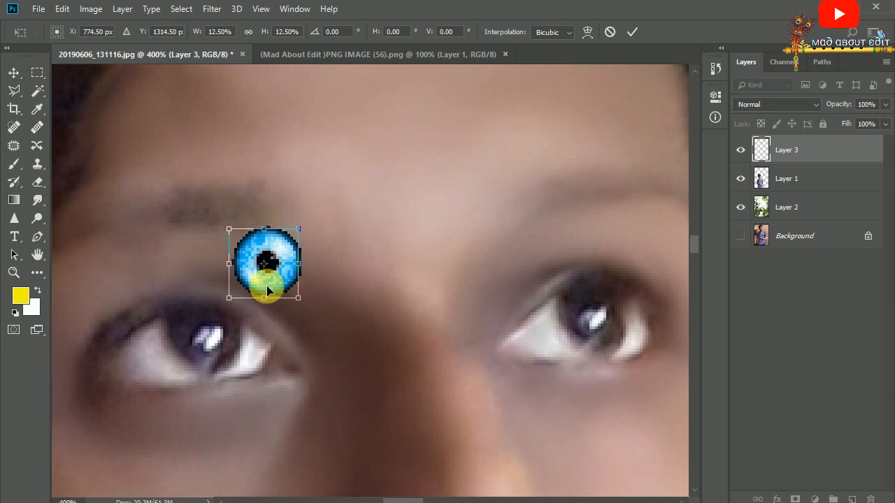
left_click_drag(267, 290, 221, 341)
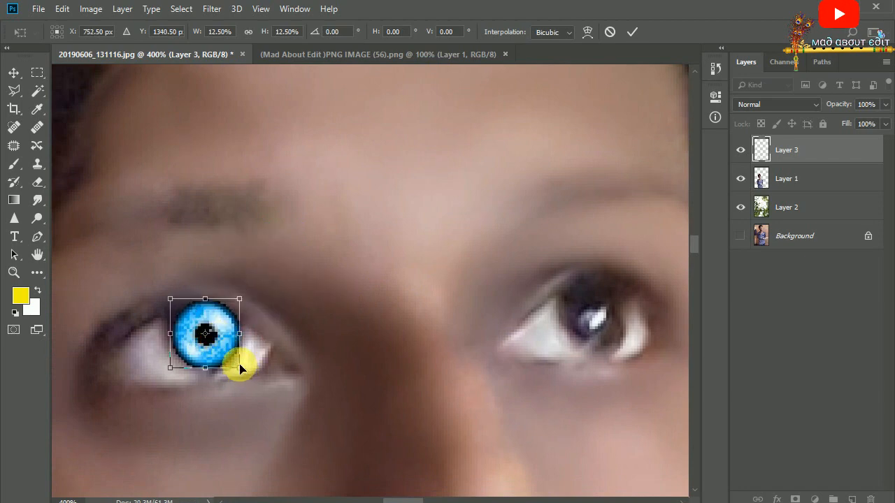
Step: Distort the corners of the blue iris to fit the eye, at about 11.75% width and 12.50% height, and apply the transform
key("Up")
left_click_drag(240, 370, 235, 366)
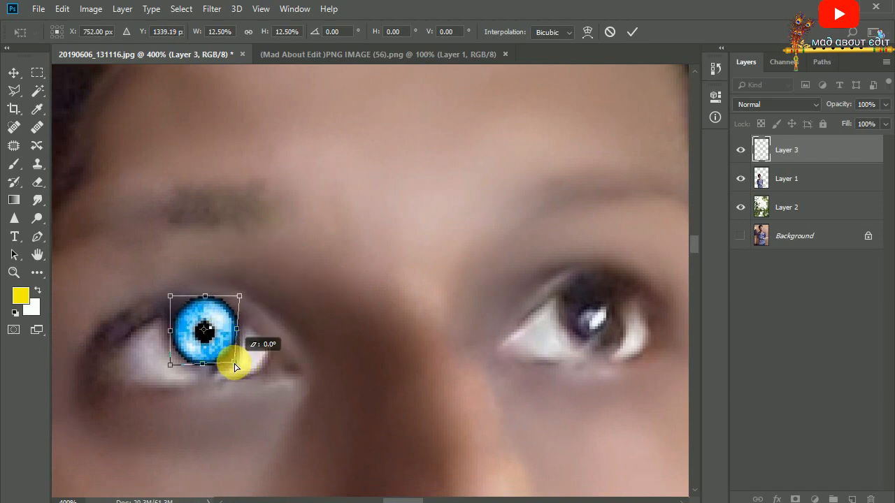
left_click_drag(172, 302, 174, 320)
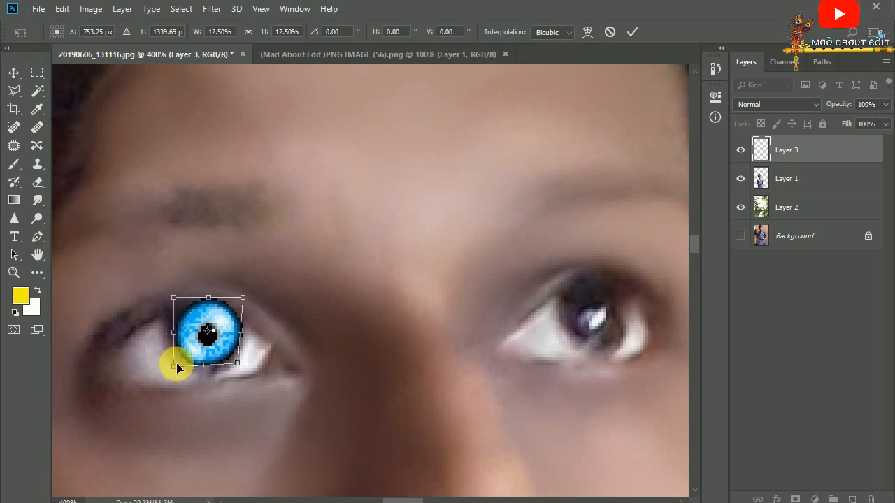
left_click_drag(244, 296, 239, 304)
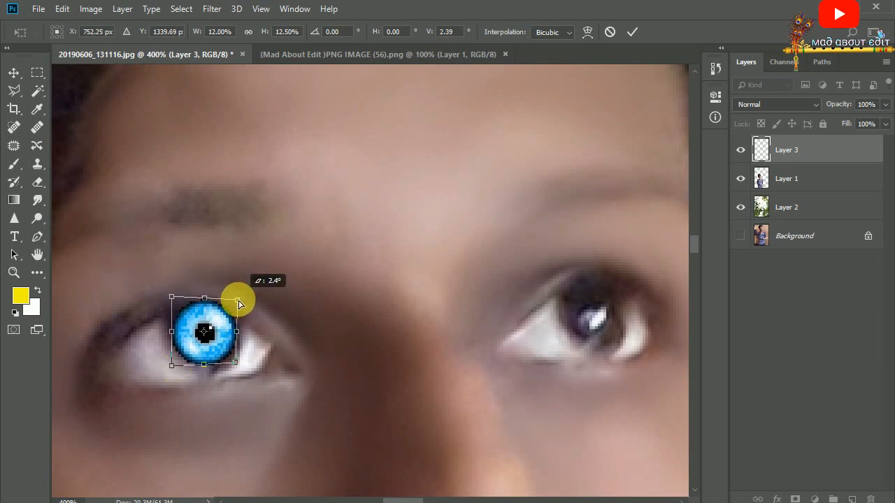
left_click(632, 31)
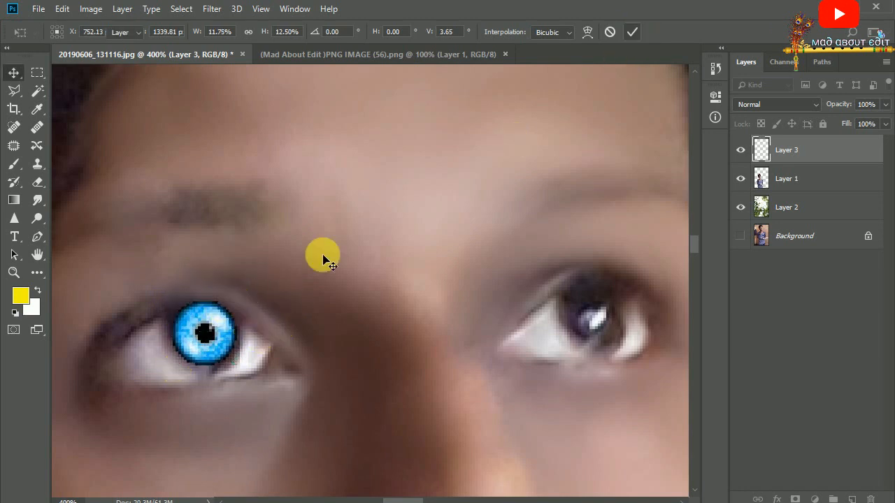
Step: Duplicate the blue iris onto the man's other eye and merge the copy into Layer 3
left_click_drag(205, 349, 599, 309)
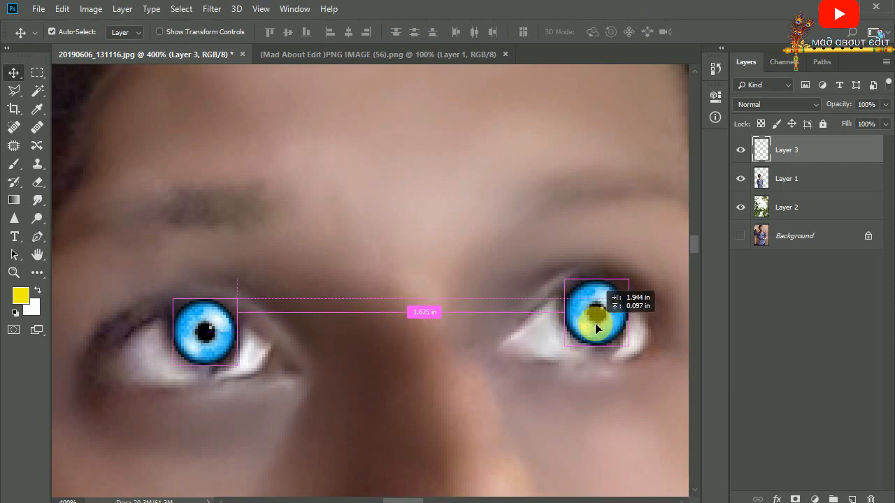
left_click_drag(420, 329, 384, 341)
right_click(802, 150)
left_click(671, 390)
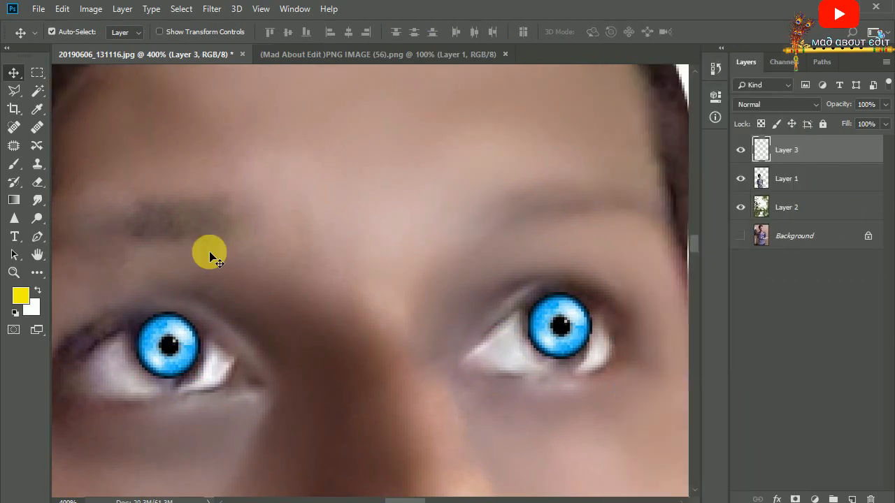
Step: Erase the upper edges of both blue irises where they overlap the eyelids, using an 8 px eraser on Layer 3
left_click_drag(159, 285, 243, 263)
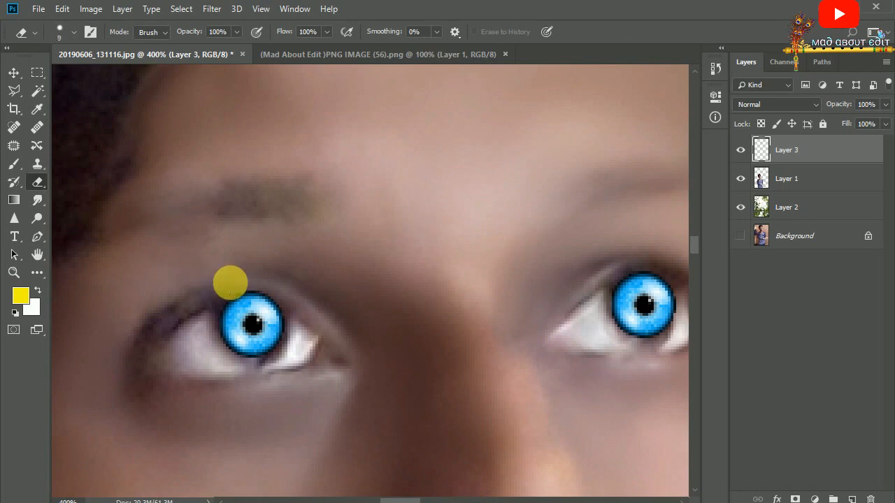
key("ctrl+plus")
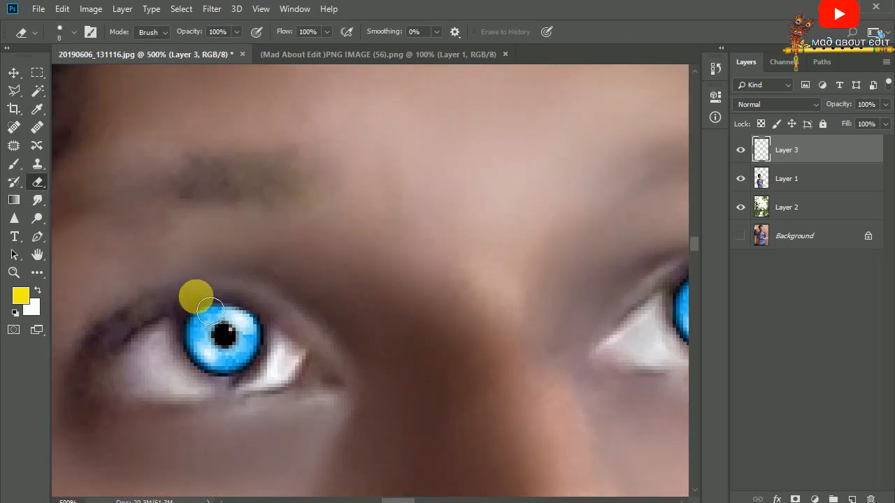
scroll(202, 287, "right", 5)
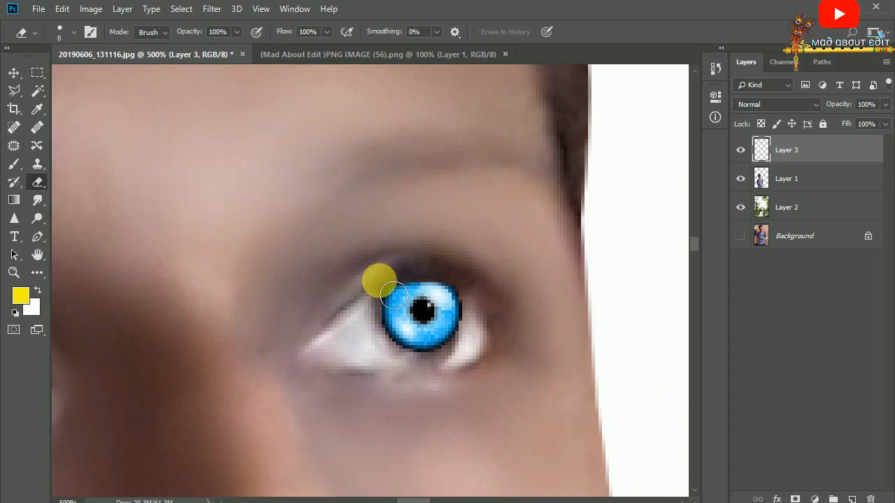
Step: Lower the opacity of the iris layer, Layer 3, to 46%
key("ctrl+minus")
key("ctrl+minus")
key("ctrl+minus")
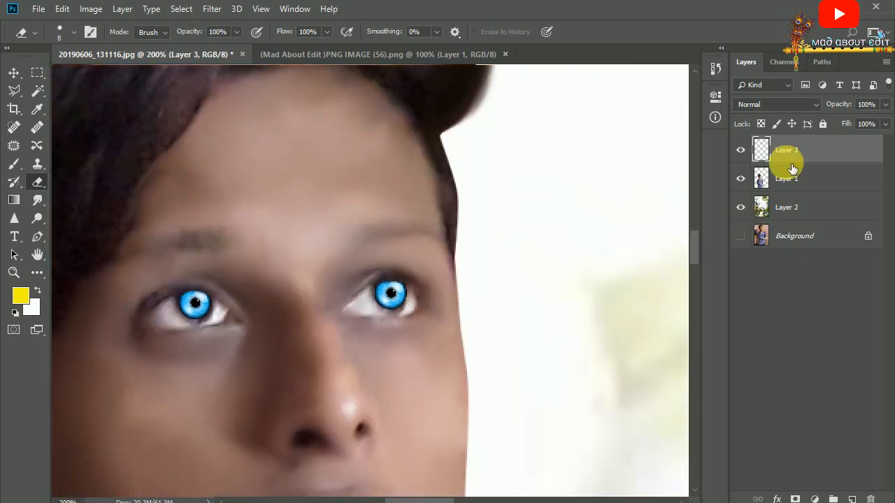
left_click_drag(818, 104, 809, 102)
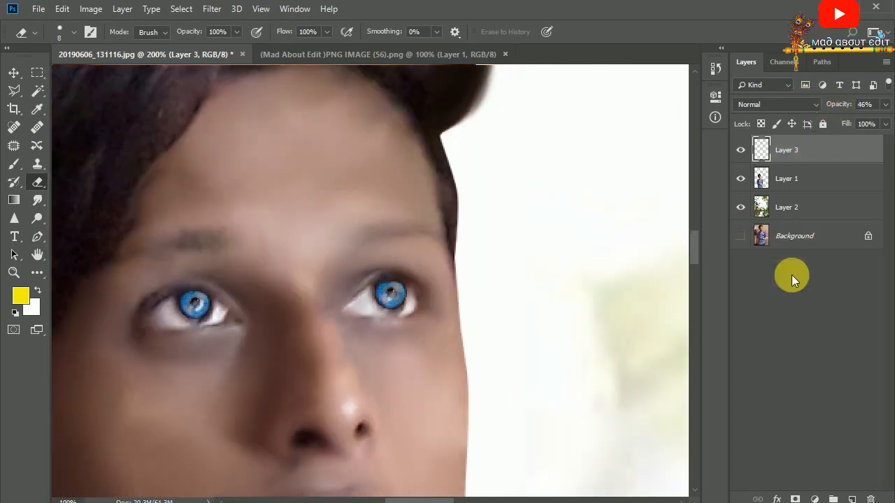
Step: Nudge the blue irises on Layer 3 slightly downward within the eyes using the Move tool
key("ctrl+minus")
key("ctrl+minus")
key("ctrl+minus")
key("ctrl+minus")
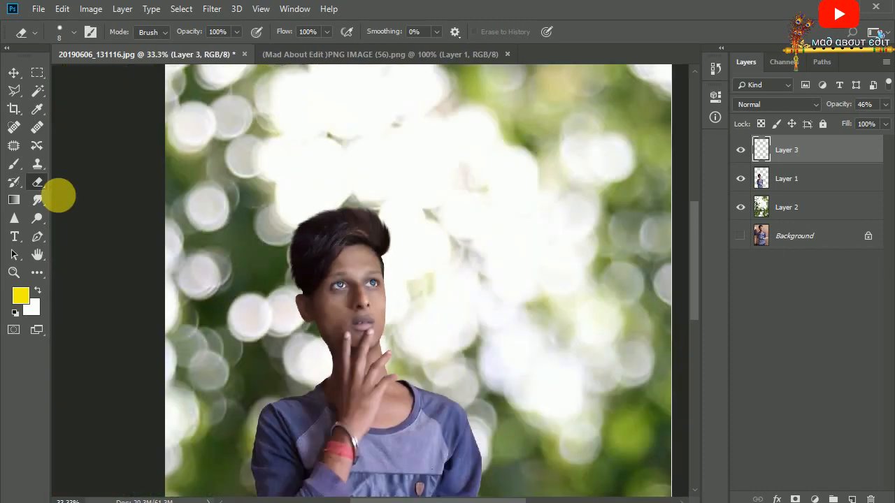
key("v")
key("ctrl+plus")
key("ctrl+plus")
key("ctrl+plus")
key("ctrl+plus")
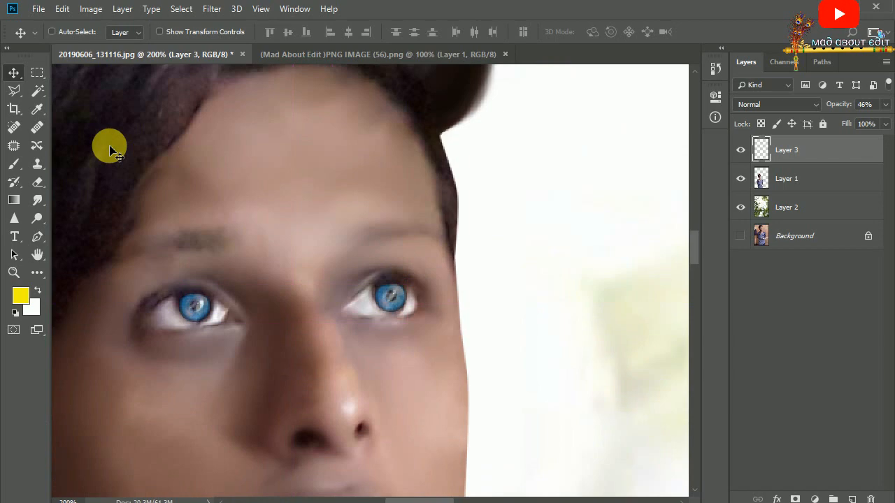
Step: Merge the iris layer, Layer 3, down into the portrait on Layer 1
key("ctrl+minus")
key("ctrl+minus")
key("ctrl+minus")
key("ctrl+minus")
key("ctrl+minus")
key("ctrl+minus")
left_click(796, 218)
left_click(788, 149)
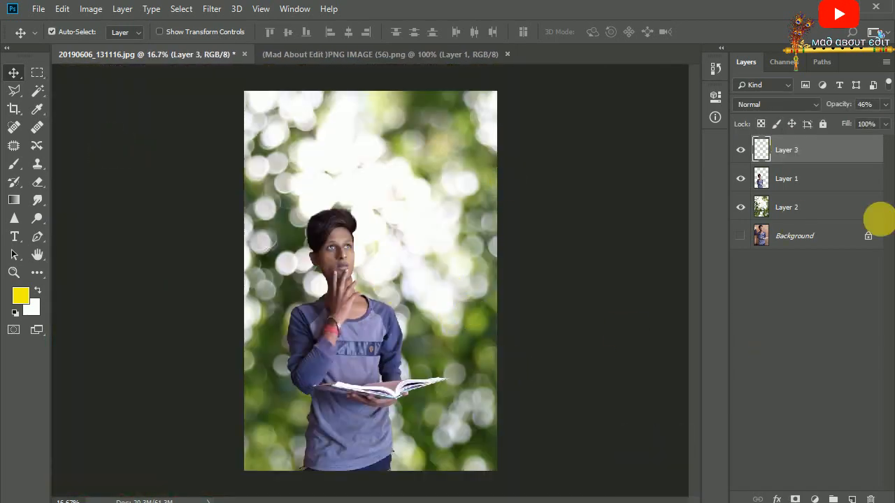
left_click(827, 184)
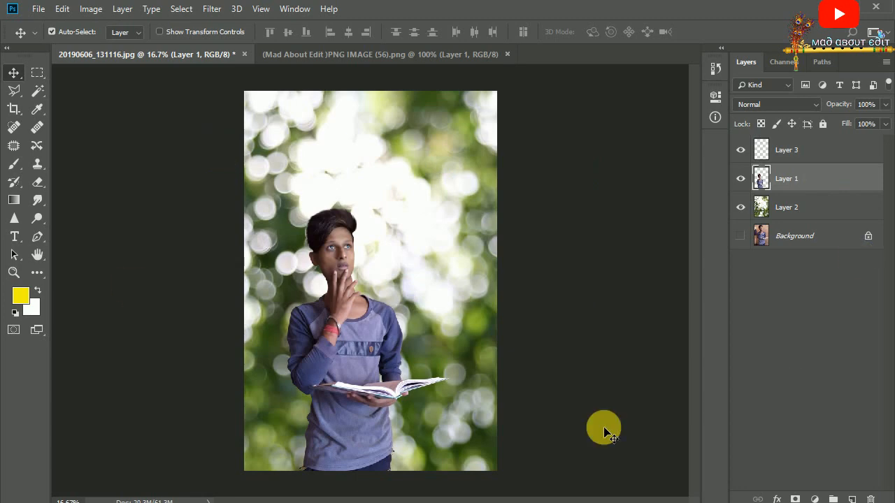
left_click(814, 499)
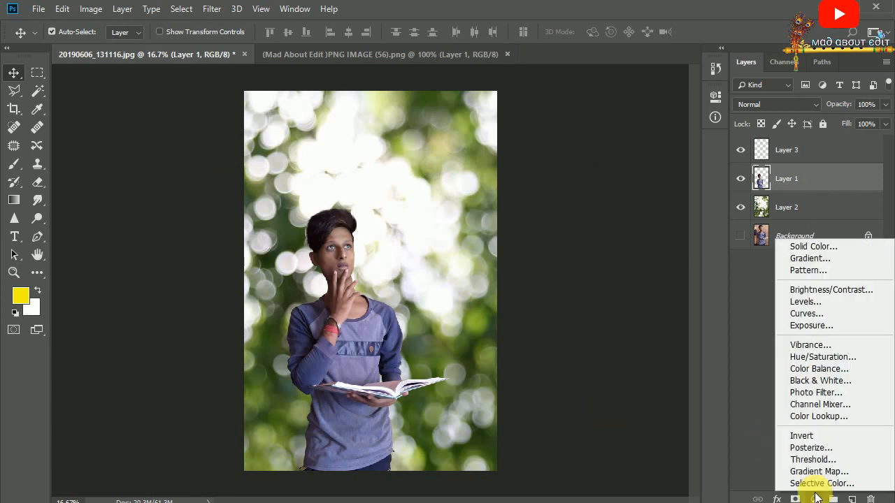
left_click(748, 335)
right_click(778, 150)
left_click(629, 378)
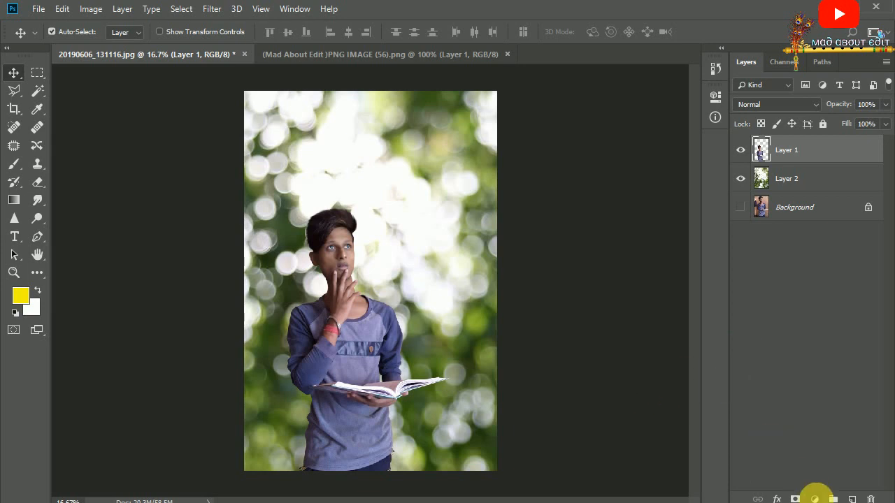
Step: Add a Vibrance adjustment with Saturation +100 and clip it to Layer 1 so only the man is affected
left_click(815, 499)
left_click(815, 352)
left_click_drag(623, 181, 679, 180)
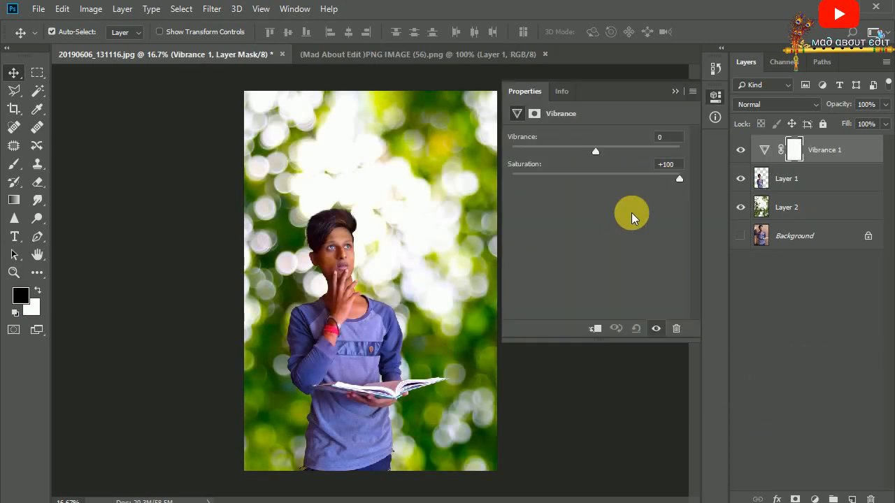
left_click(595, 328)
left_click(675, 92)
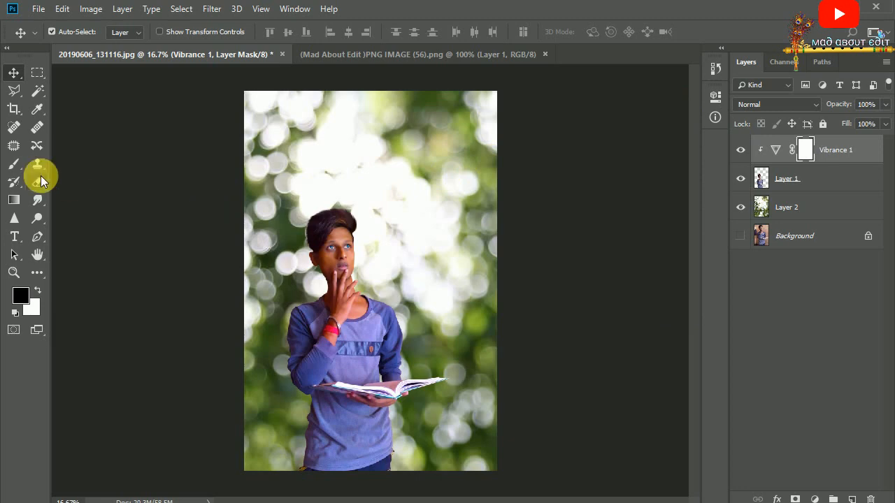
Step: Paint black with a 303 px hard brush on the Vibrance 1 mask over the man's hair and face
left_click(14, 164)
scroll(333, 277, "up", 3)
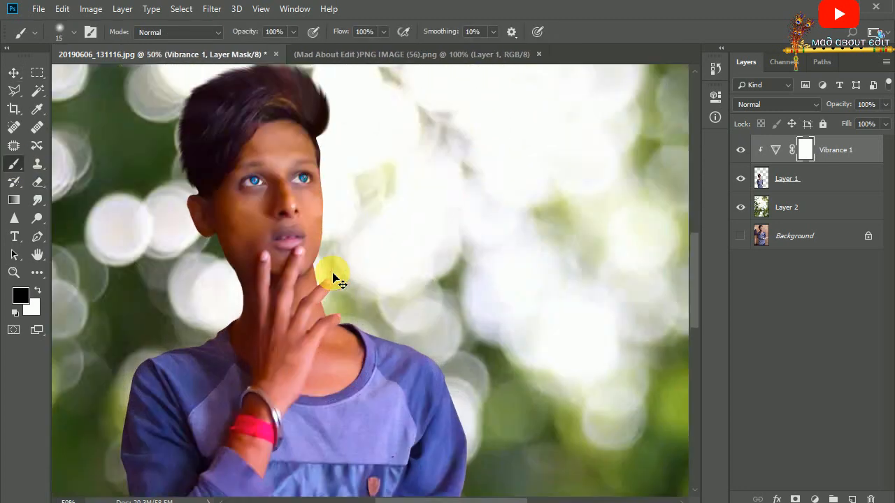
scroll(332, 275, "up", 1)
mouse_move(260, 204)
left_mouse_down()
mouse_move(293, 257)
mouse_move(336, 256)
mouse_move(351, 301)
left_mouse_up()
left_click_drag(250, 149, 260, 417)
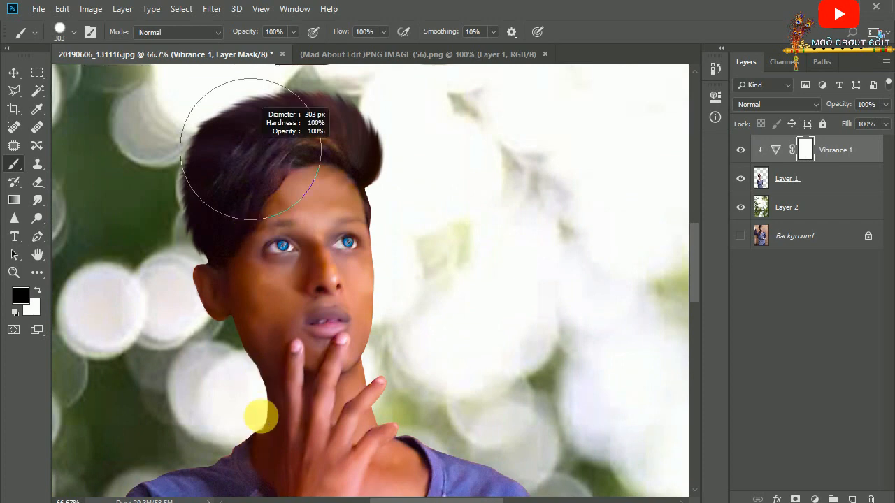
mouse_move(332, 293)
left_mouse_down()
mouse_move(308, 238)
mouse_move(262, 383)
mouse_move(299, 339)
mouse_move(302, 209)
left_mouse_up()
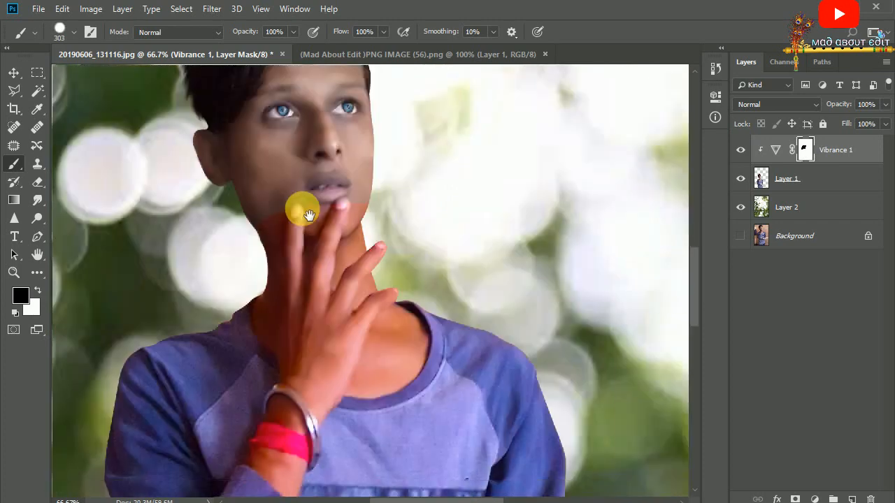
Step: Continue masking the Vibrance adjustment over the man's chin, neck and raised fingers with the 303 px brush
left_click(320, 292)
key("ctrl+plus")
key("ctrl+plus")
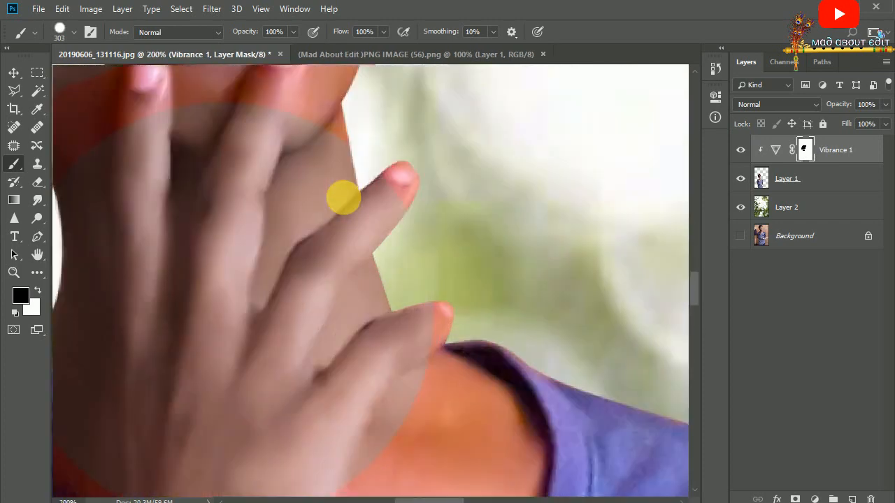
left_click_drag(257, 171, 320, 216)
left_click(283, 196)
left_click_drag(300, 315, 367, 148)
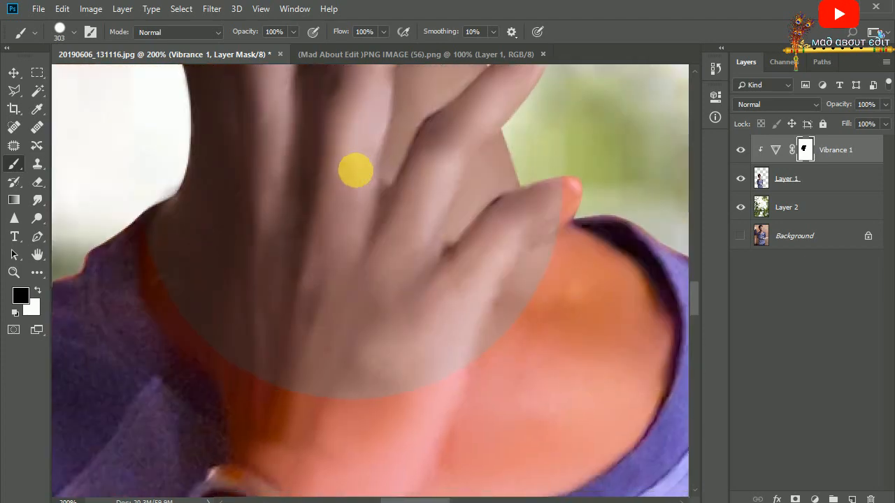
Step: Reduce the brush to 70 px and mask the Vibrance effect off the lower neck, chest and back of the hand
key("bracketleft")
key("bracketleft")
key("bracketleft")
mouse_move(235, 305)
left_mouse_down()
mouse_move(254, 351)
mouse_move(320, 410)
mouse_move(250, 344)
mouse_move(232, 350)
left_mouse_up()
left_click_drag(183, 301, 253, 363)
left_click_drag(496, 336, 260, 264)
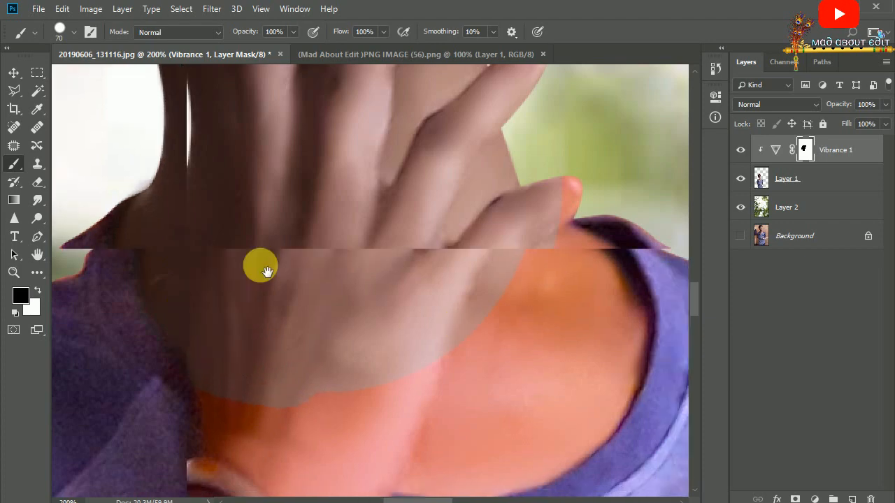
left_click_drag(318, 199, 365, 220)
mouse_move(413, 268)
left_mouse_down()
mouse_move(429, 289)
mouse_move(434, 340)
mouse_move(405, 376)
mouse_move(329, 367)
mouse_move(386, 225)
left_mouse_up()
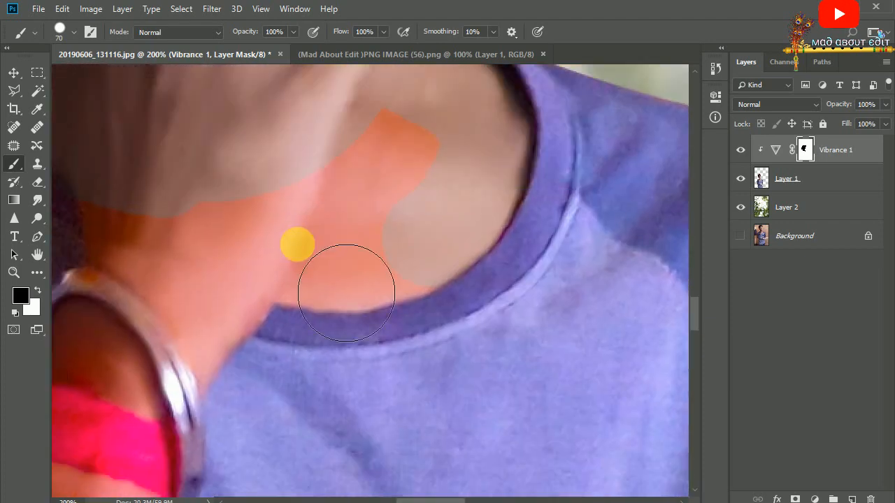
mouse_move(424, 308)
left_mouse_down()
mouse_move(443, 301)
mouse_move(329, 238)
mouse_move(227, 220)
left_mouse_up()
left_click_drag(343, 184, 511, 110)
Step: Mask the Vibrance effect off the bracelet, red wristband and forearm using 40 px and 30 px brush sizes
key("bracketleft")
key("bracketleft")
mouse_move(330, 201)
left_mouse_down()
mouse_move(319, 180)
mouse_move(397, 213)
left_mouse_up()
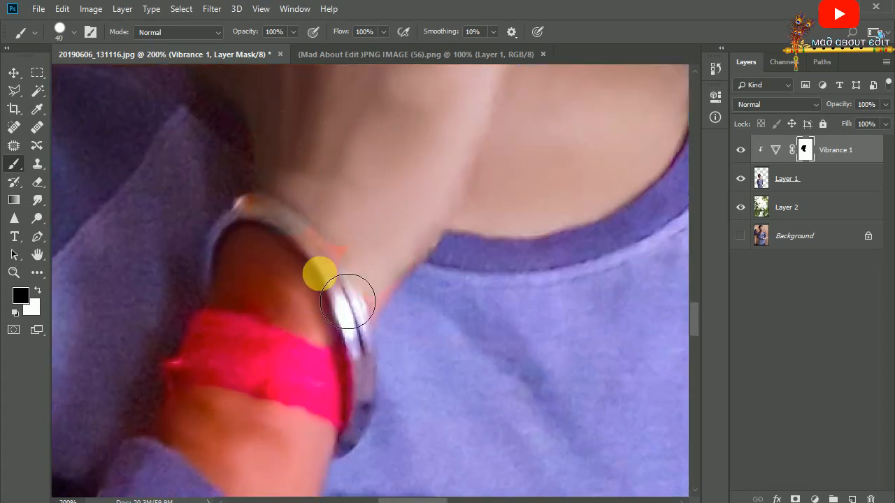
mouse_move(347, 301)
left_mouse_down()
mouse_move(286, 290)
mouse_move(265, 355)
mouse_move(398, 288)
left_mouse_up()
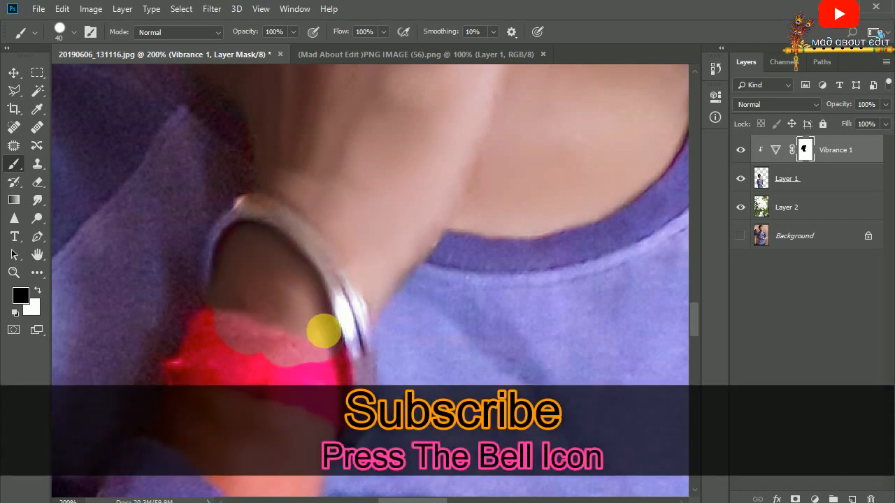
mouse_move(255, 334)
left_mouse_down()
mouse_move(322, 188)
mouse_move(257, 228)
left_mouse_up()
mouse_move(293, 294)
left_mouse_down()
mouse_move(297, 318)
mouse_move(325, 350)
left_mouse_up()
left_click_drag(424, 239, 397, 329)
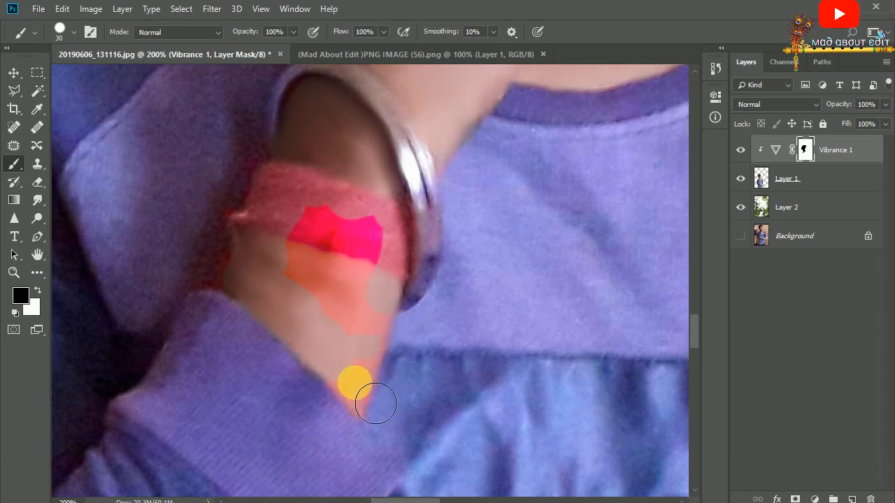
mouse_move(390, 209)
left_mouse_down()
mouse_move(326, 236)
mouse_move(362, 303)
left_mouse_up()
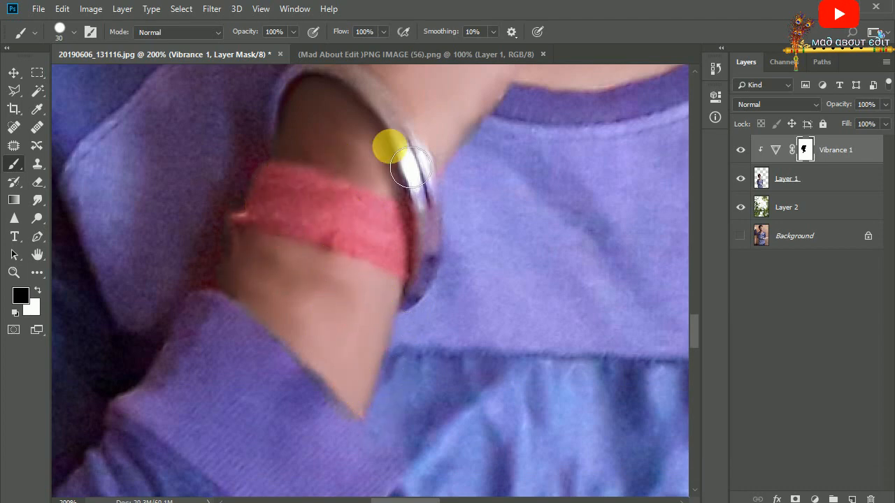
Step: Paint the Vibrance 1 mask with the 30 px brush over the fingers and palm holding the book
scroll(411, 168, "down", 3)
left_click_drag(413, 119, 385, 253)
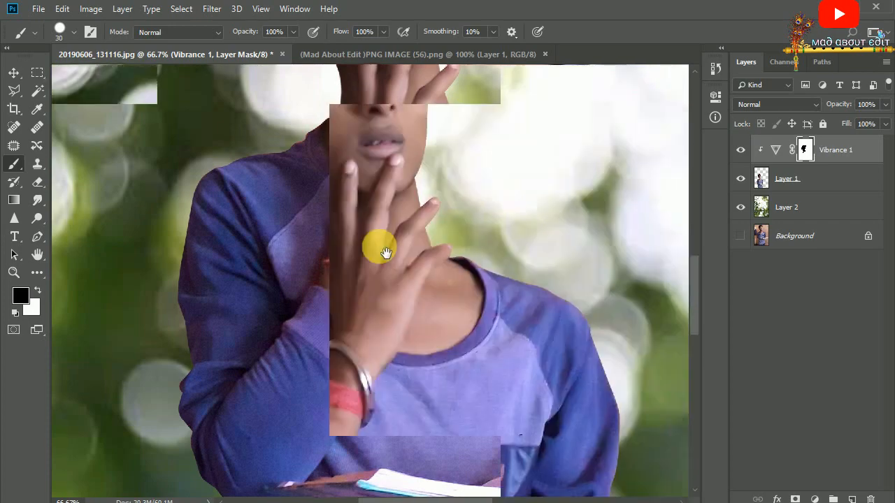
left_click_drag(375, 156, 368, 142)
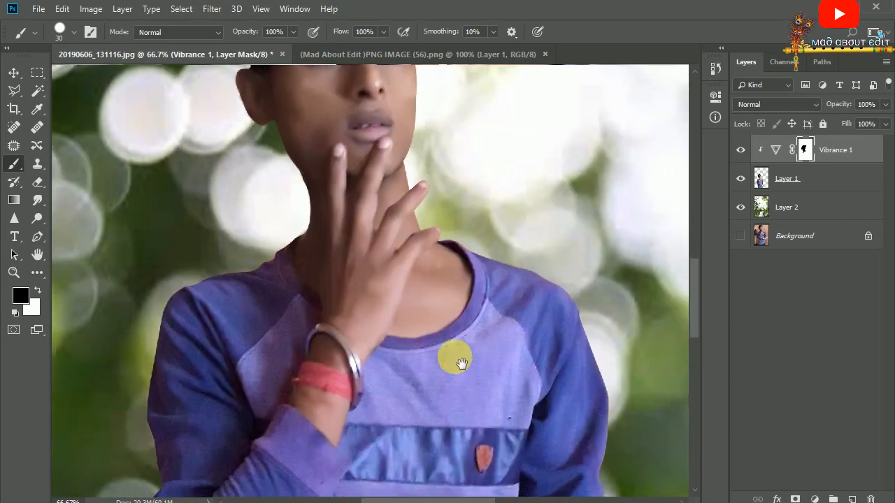
left_click_drag(458, 359, 414, 107)
left_click_drag(430, 388, 403, 245)
key("ctrl+plus")
key("ctrl+plus")
key("ctrl+plus")
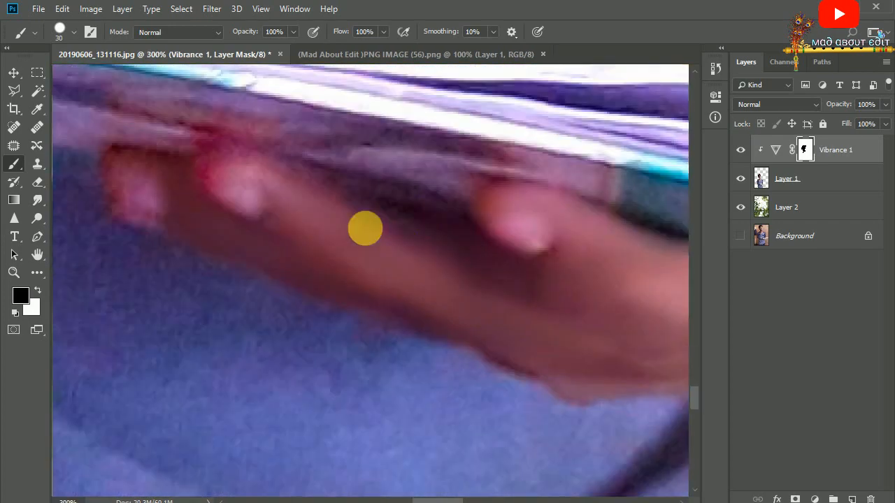
mouse_move(201, 261)
left_mouse_down()
mouse_move(458, 353)
mouse_move(205, 254)
mouse_move(381, 284)
left_mouse_up()
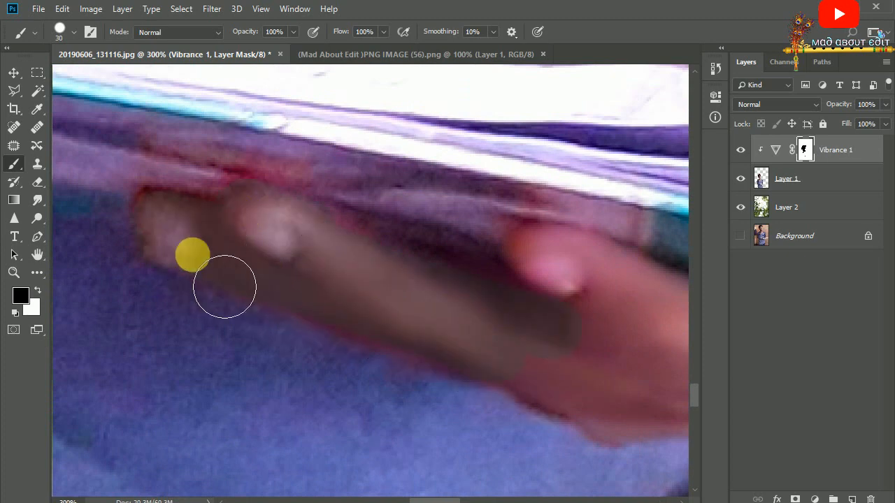
mouse_move(579, 396)
left_mouse_down()
mouse_move(381, 306)
mouse_move(322, 230)
mouse_move(373, 194)
mouse_move(569, 260)
mouse_move(553, 282)
mouse_move(393, 334)
mouse_move(484, 352)
mouse_move(447, 355)
left_mouse_up()
left_click_drag(411, 309, 138, 330)
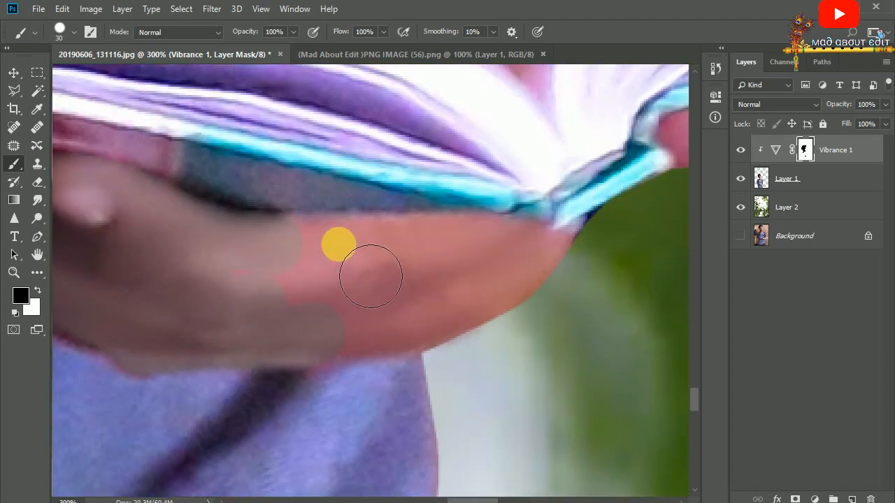
mouse_move(371, 276)
left_mouse_down()
mouse_move(561, 282)
mouse_move(434, 361)
mouse_move(277, 361)
mouse_move(527, 302)
mouse_move(502, 309)
left_mouse_up()
Step: Add a Brightness/Contrast adjustment directly above Layer 1, clipped to it, and raise the man's brightness slightly
key("ctrl+minus")
key("ctrl+minus")
key("ctrl+minus")
key("ctrl+minus")
key("ctrl+minus")
key("ctrl+minus")
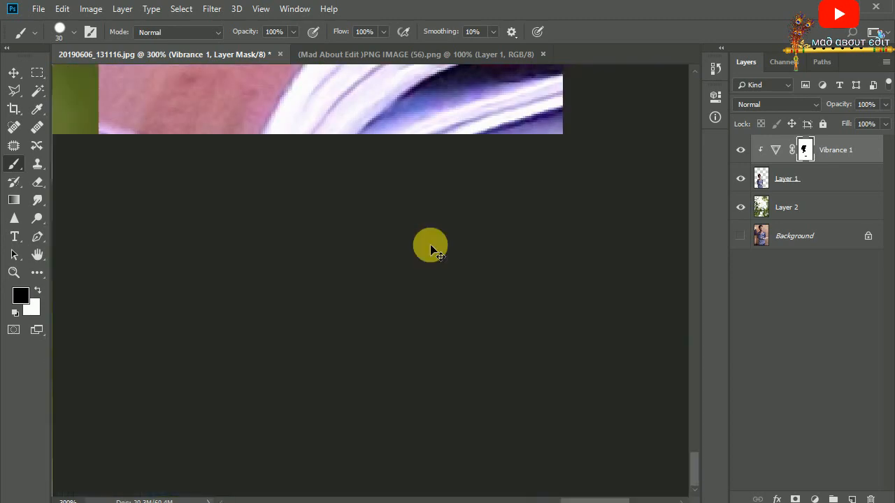
key("ctrl+minus")
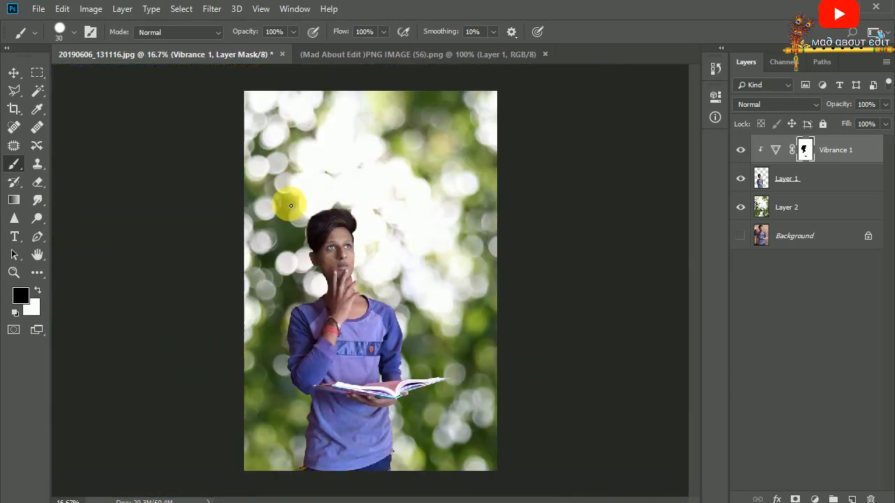
key("ctrl+plus")
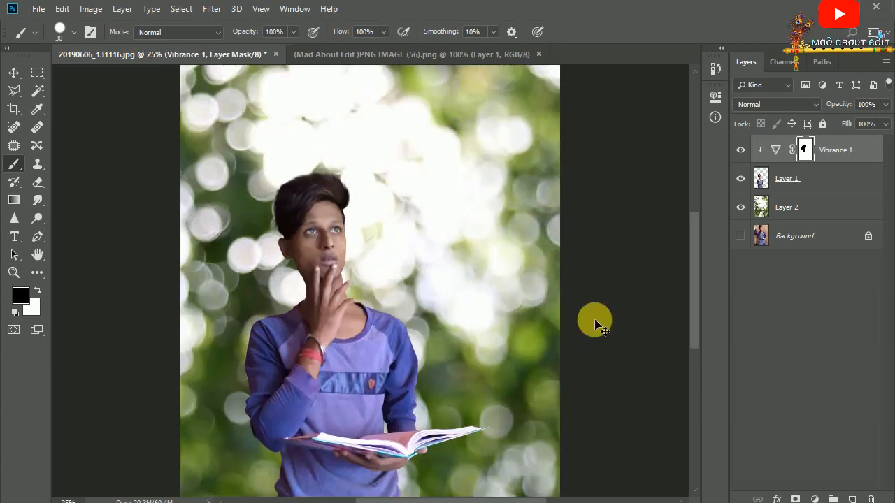
left_click(784, 184)
left_click(814, 500)
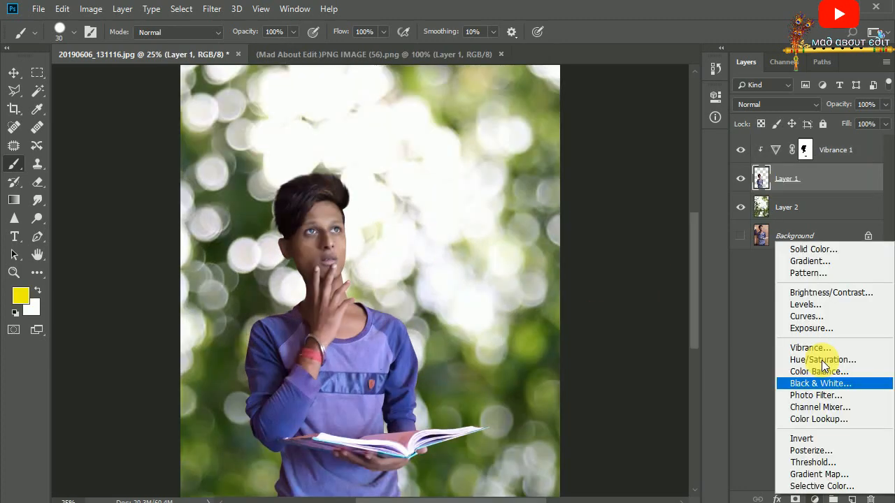
left_click(821, 293)
left_click_drag(595, 173, 619, 202)
left_click(675, 92)
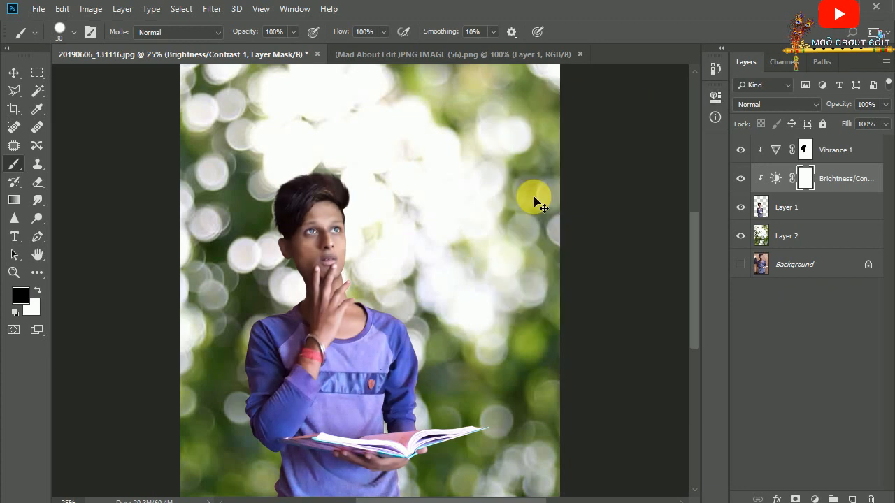
Step: Open Layer 1 in the Camera Raw filter and slightly lower the Blues luminance in the HSL adjustments
key("ctrl+minus")
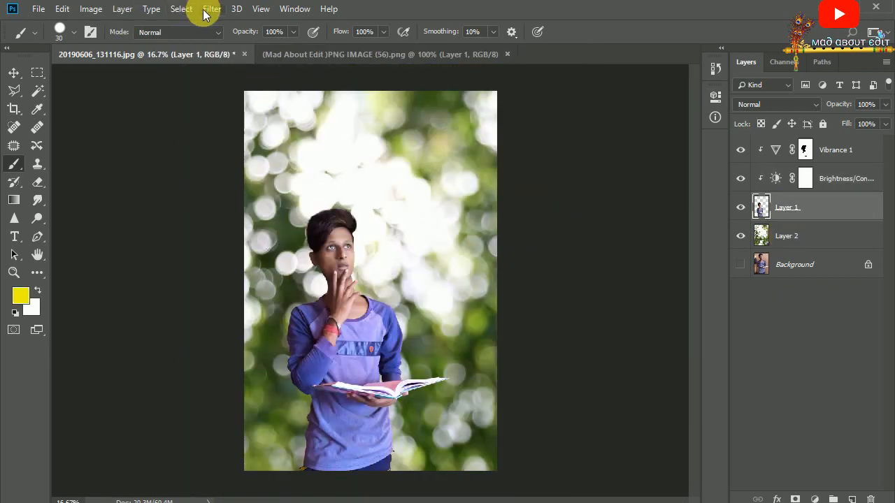
left_click(212, 8)
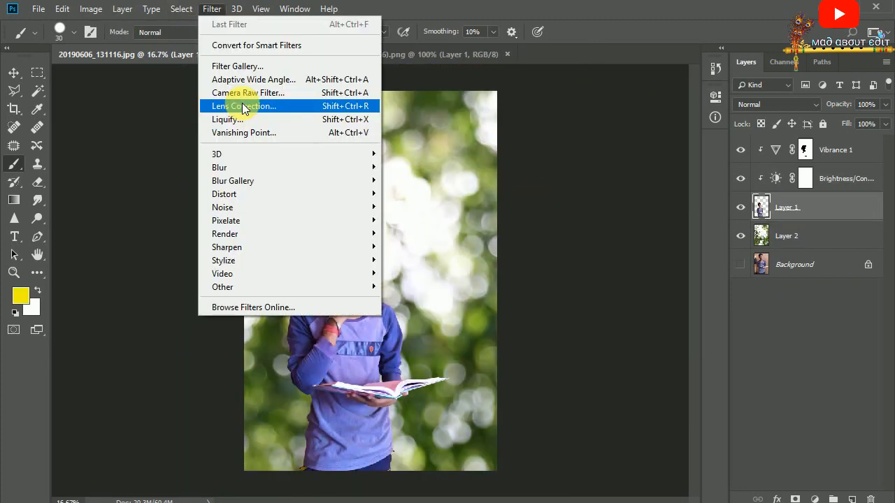
left_click(231, 108)
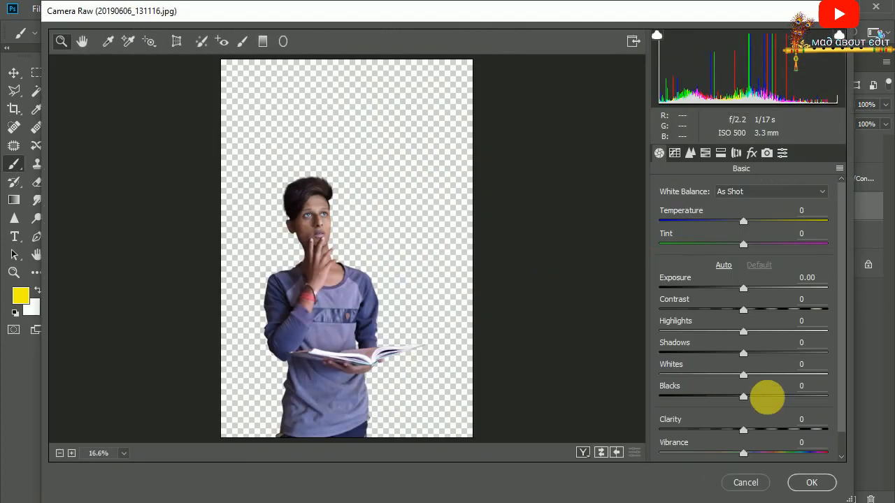
left_click(711, 156)
left_click(760, 214)
left_click_drag(747, 378, 738, 383)
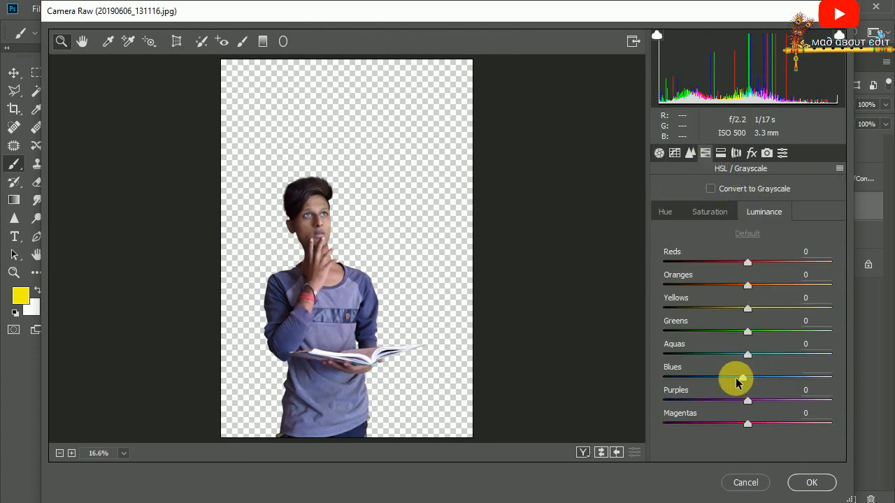
Step: Set HSL saturation to Oranges -27, Aquas +33 and Blues +44, raise the Oranges luminance, and apply the Camera Raw filter
left_click(710, 212)
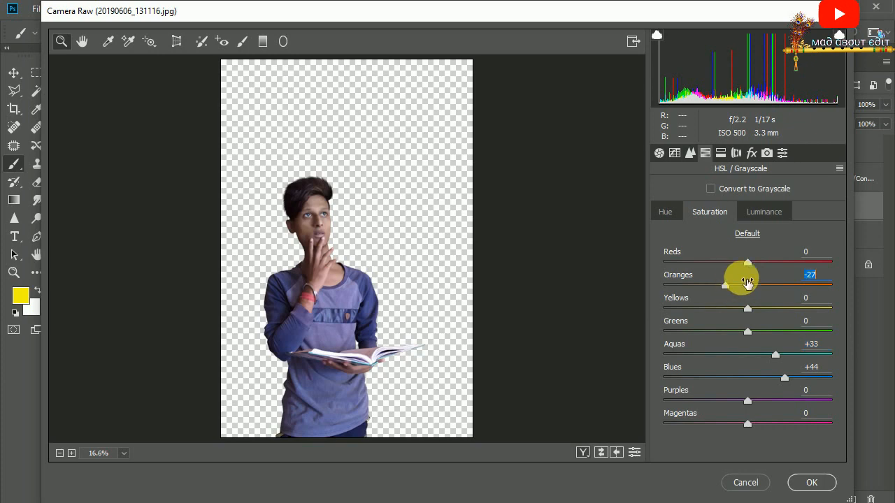
left_click_drag(769, 377, 748, 378)
left_click(769, 221)
left_click_drag(747, 285, 779, 285)
left_click(811, 483)
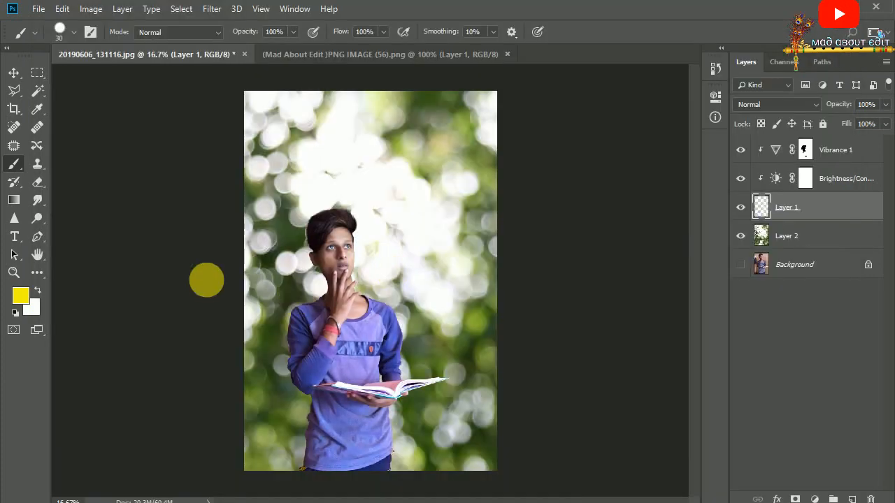
Step: Set up the Smudge tool with the Skin smooth brush 1 preset and a strength of 19%
key("ctrl+plus")
key("ctrl+plus")
key("ctrl+plus")
key("ctrl+plus")
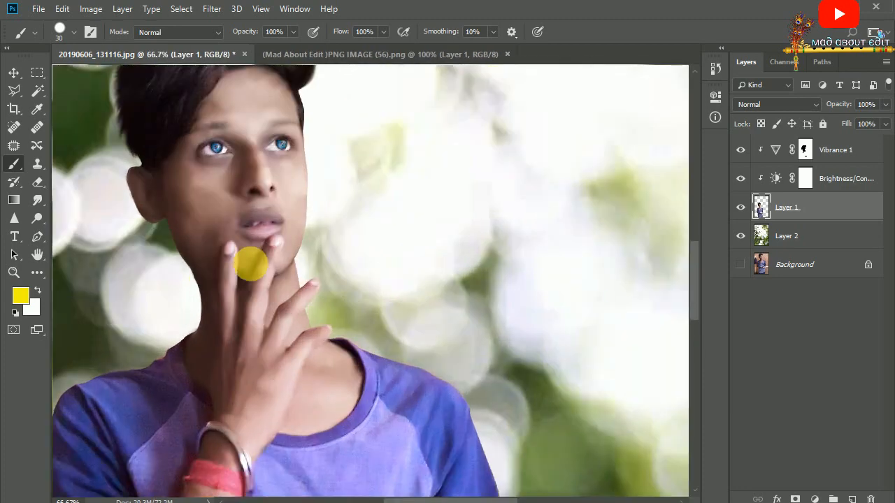
left_click_drag(254, 267, 312, 356)
left_click(37, 204)
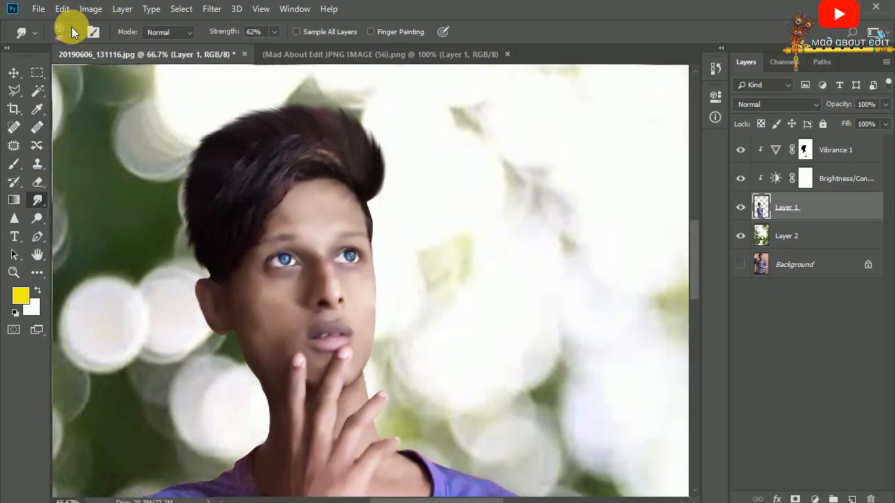
left_click(69, 31)
left_click(31, 255)
left_click(20, 270)
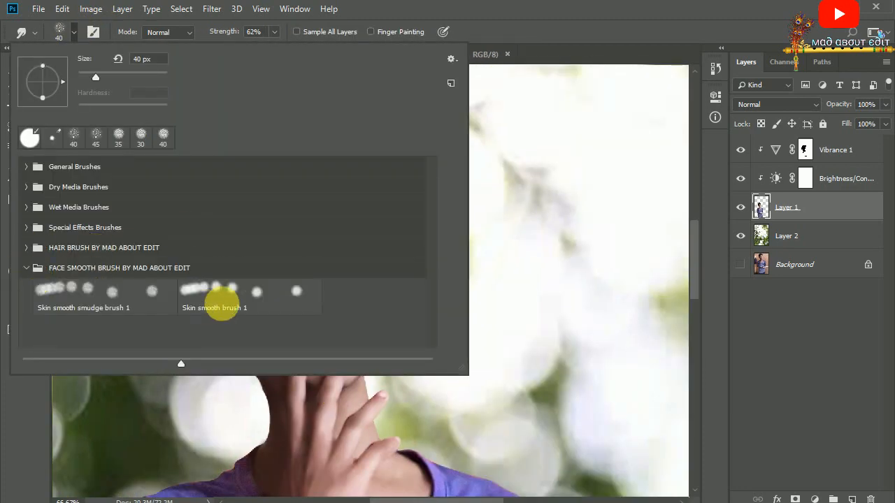
left_click(220, 303)
left_click(70, 30)
left_click_drag(216, 37, 209, 35)
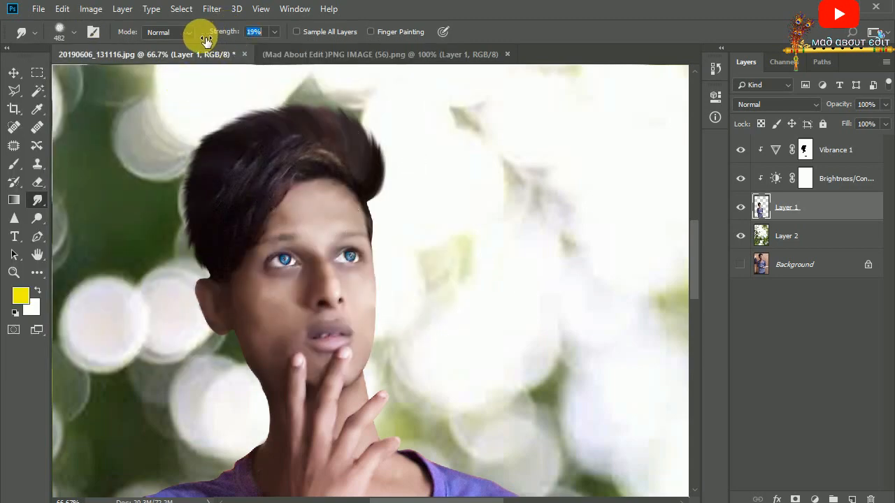
Step: Shrink the Smudge brush and blend the skin on the upper part of the man's face on Layer 1
key("ctrl+plus")
key("ctrl+plus")
left_click_drag(269, 227, 350, 170)
key("bracketleft")
key("bracketleft")
key("bracketleft")
key("bracketleft")
key("bracketleft")
key("bracketleft")
key("bracketleft")
key("bracketleft")
key("bracketleft")
key("bracketleft")
key("bracketleft")
mouse_move(289, 319)
left_mouse_down()
mouse_move(320, 335)
mouse_move(239, 264)
mouse_move(259, 194)
mouse_move(271, 277)
mouse_move(245, 329)
left_mouse_up()
left_click_drag(511, 144, 394, 333)
left_click_drag(276, 143, 342, 228)
Step: Reduce the Smudge brush to 50 px and smooth the skin across the forehead and cheeks on Layer 1
key("bracketleft")
key("bracketleft")
mouse_move(242, 251)
left_mouse_down()
mouse_move(420, 226)
mouse_move(424, 165)
mouse_move(450, 206)
mouse_move(250, 245)
left_mouse_up()
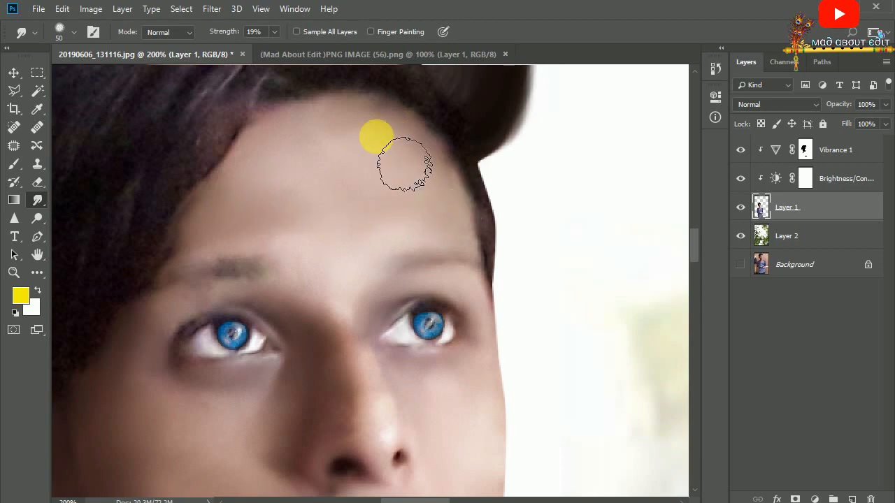
left_click_drag(363, 281, 398, 161)
left_click_drag(361, 289, 514, 203)
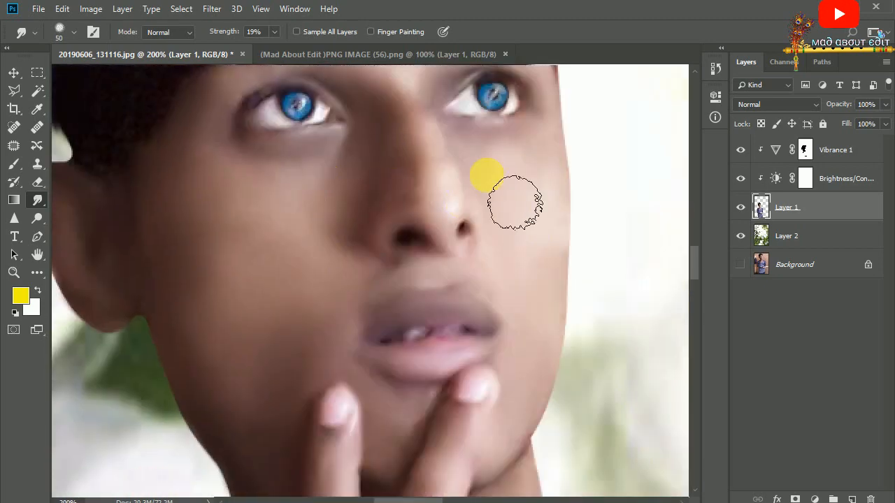
key("ctrl+minus")
key("ctrl+minus")
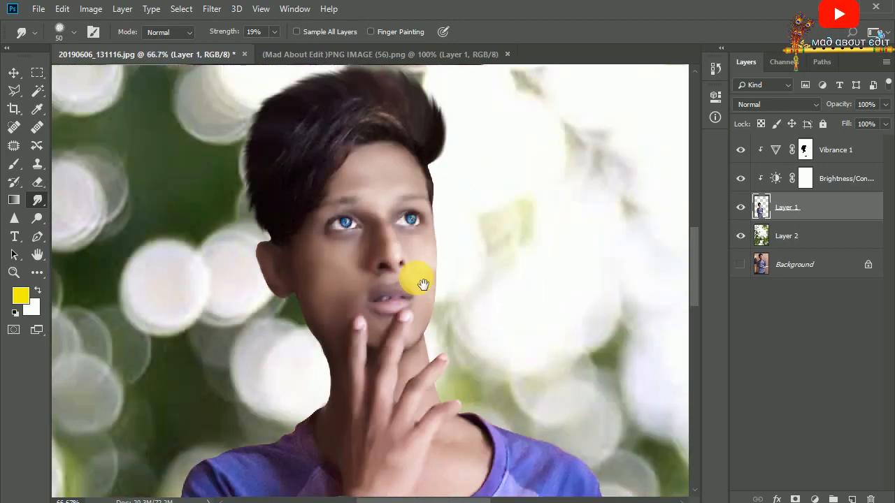
left_click_drag(422, 284, 427, 218)
key("ctrl+minus")
key("ctrl+plus")
key("ctrl+plus")
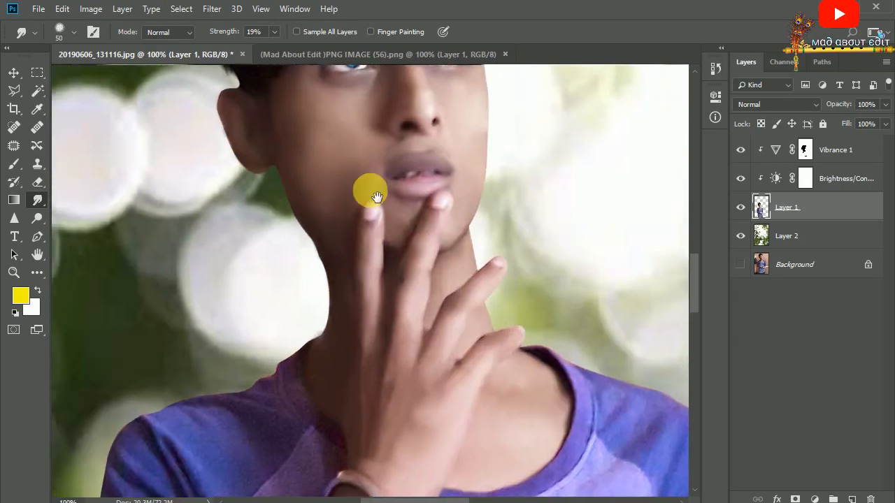
Step: Smooth the skin of the fingers and hand on Layer 1 with the Smudge tool, enlarging the brush to 60 px
left_click_drag(350, 475, 385, 252)
key("ctrl+plus")
key("ctrl+plus")
mouse_move(405, 322)
left_mouse_down()
mouse_move(466, 343)
mouse_move(431, 340)
mouse_move(421, 356)
mouse_move(396, 325)
mouse_move(433, 344)
mouse_move(478, 352)
mouse_move(524, 394)
mouse_move(439, 347)
mouse_move(487, 404)
left_mouse_up()
key("ctrl+minus")
key("ctrl+minus")
key("ctrl+minus")
key("ctrl+minus")
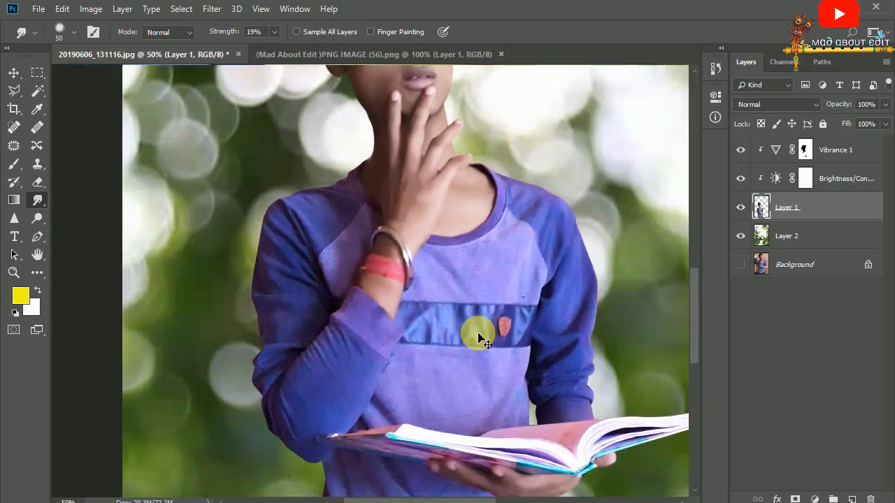
key("ctrl+plus")
key("ctrl+plus")
left_click_drag(475, 156, 401, 315)
key("bracketright")
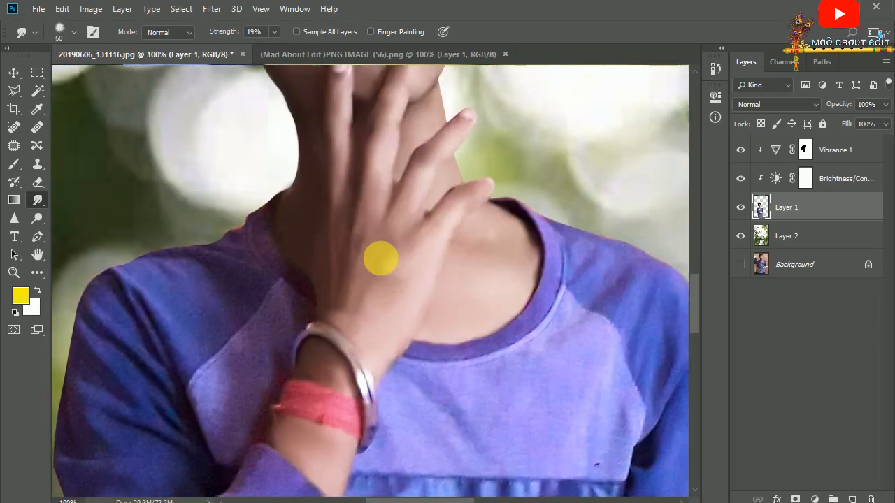
Step: Reduce the Smudge brush to 40 px and blend the skin between the back of the hand and the shaded neck
key("ctrl+plus")
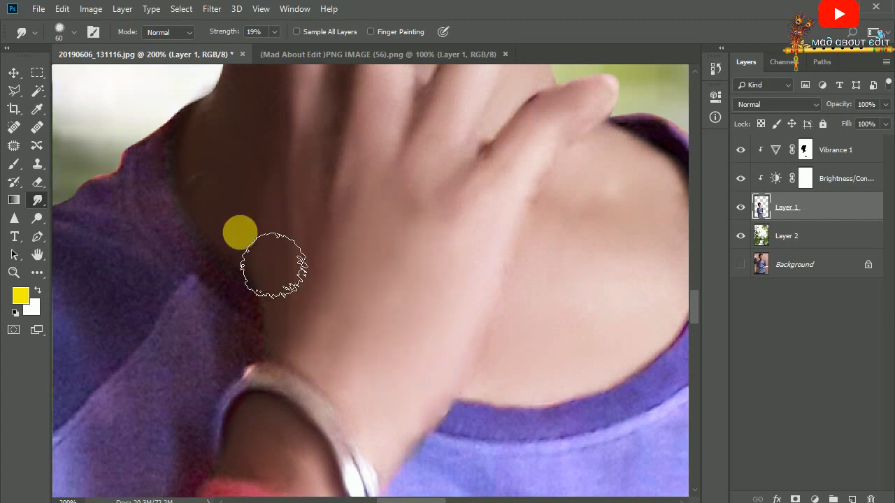
key("bracketleft")
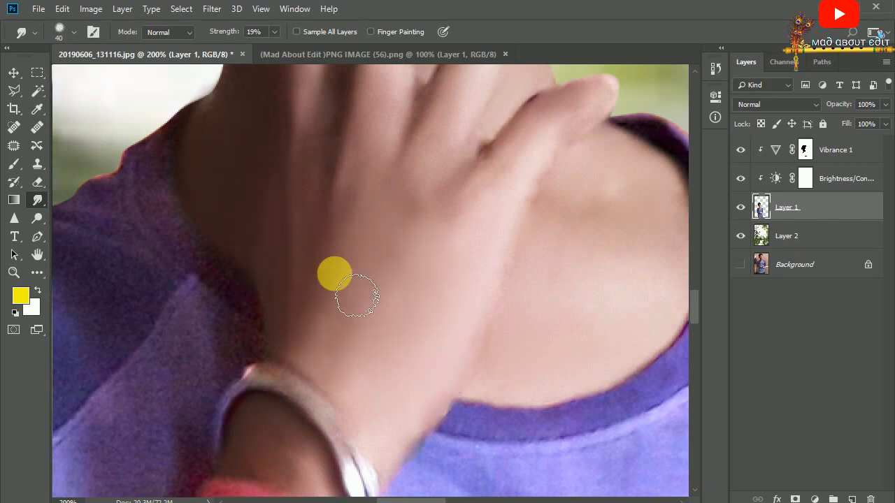
scroll(518, 263, "down", 4)
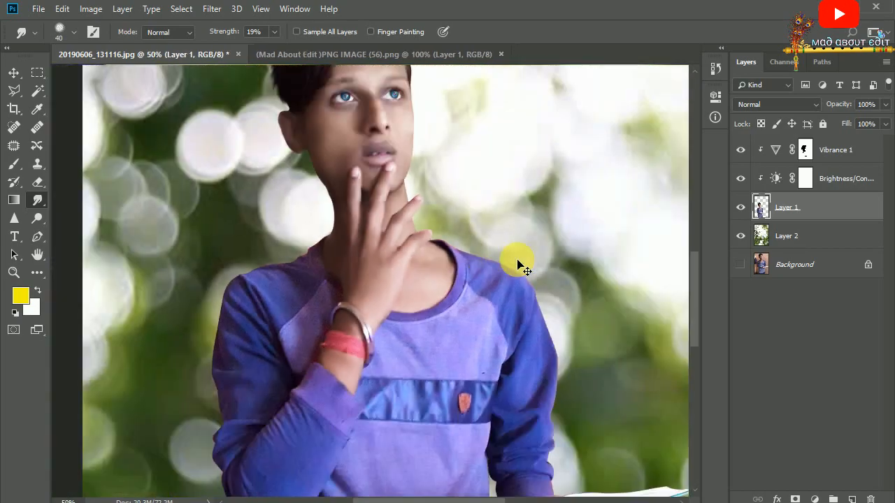
Step: Set the Smudge brush to 50 px and smooth the man's cheek and jaw on Layer 1
scroll(518, 263, "up", 3)
scroll(330, 184, "up", 3)
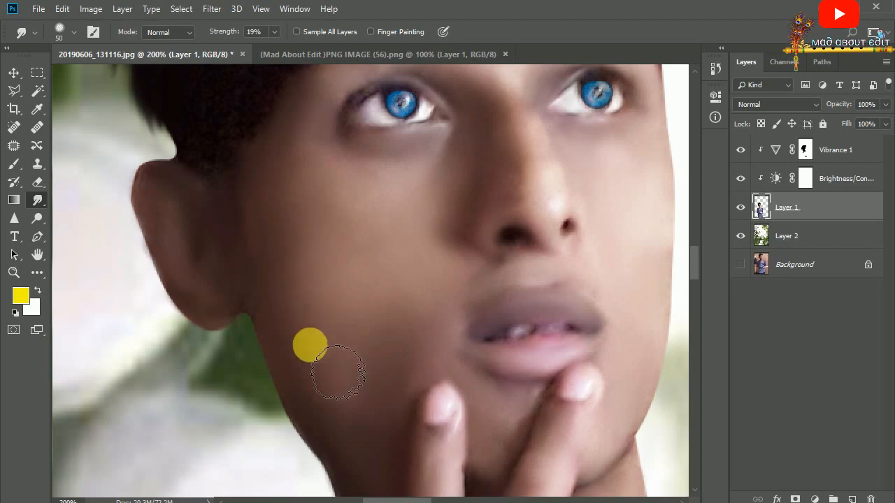
scroll(490, 239, "down", 7)
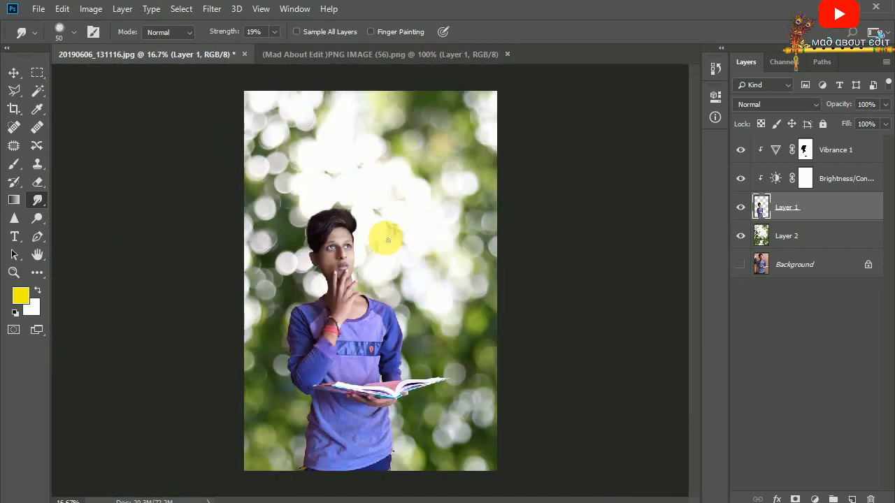
Step: Add a Brightness/Contrast adjustment clipped to Layer 2, with Contrast raised to 83 and Brightness lowered
left_click(796, 243)
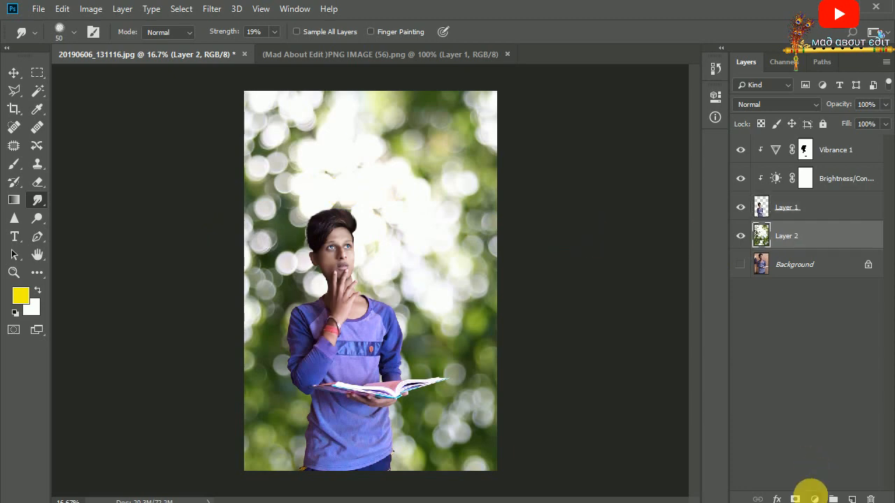
left_click(815, 500)
left_click(790, 292)
left_click_drag(596, 200, 667, 198)
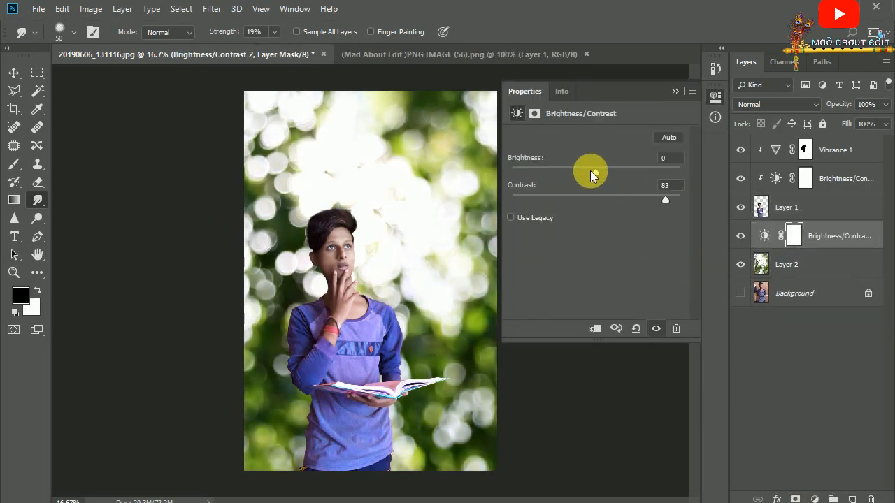
left_click_drag(594, 172, 574, 219)
left_click(596, 330)
left_click(675, 91)
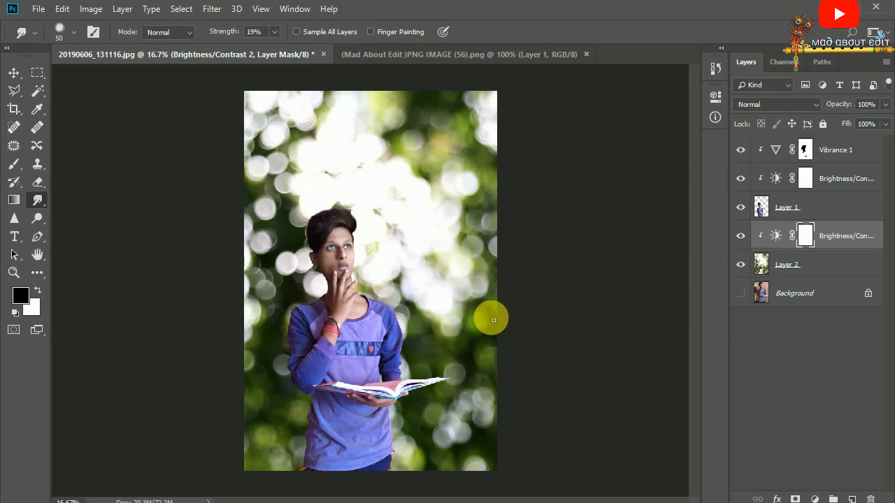
Step: Close the (Mad About Edit )PNG IMAGE (56).png document and switch to the Move tool
left_click(404, 54)
left_click(586, 54)
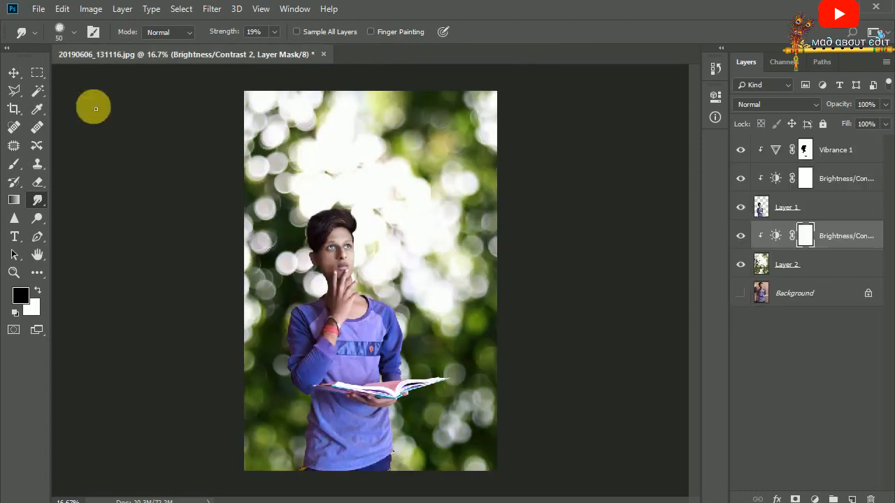
key("v")
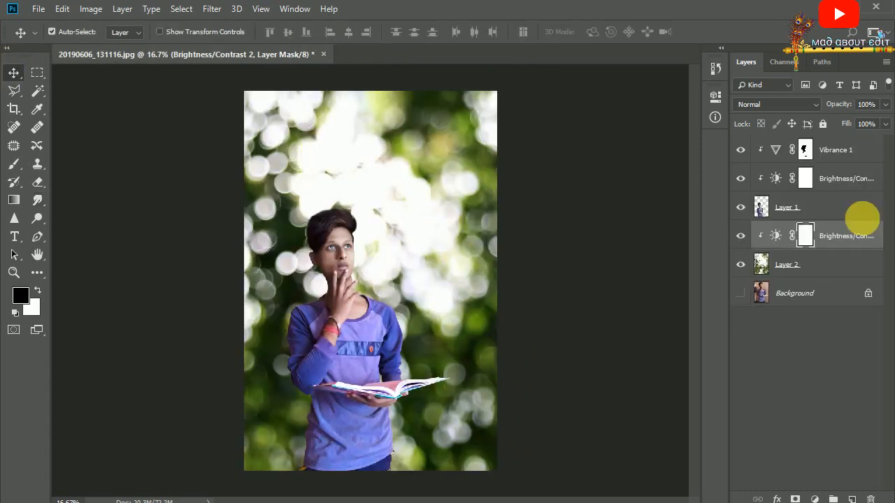
Step: Add a Selective Color adjustment clipped to Layer 1 and set its Reds to Cyan -22, Magenta -23 and Yellow -24
left_click(861, 218)
left_click(814, 500)
left_click(811, 483)
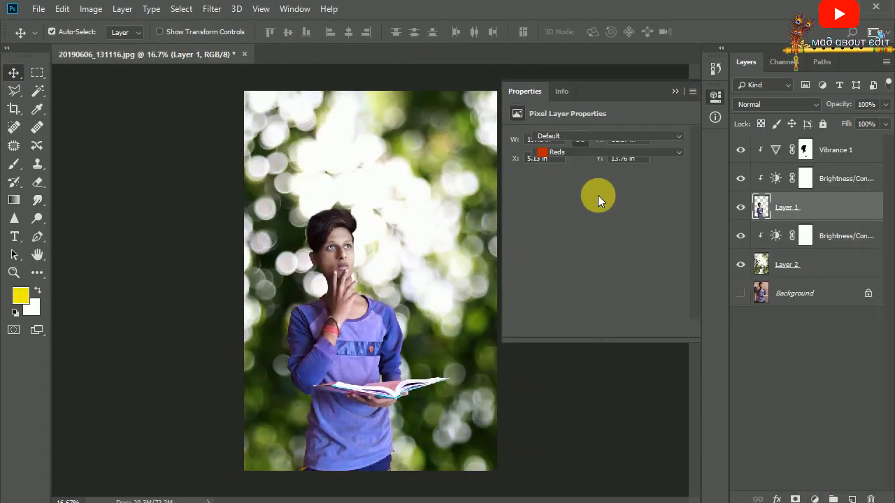
left_click_drag(596, 184, 580, 185)
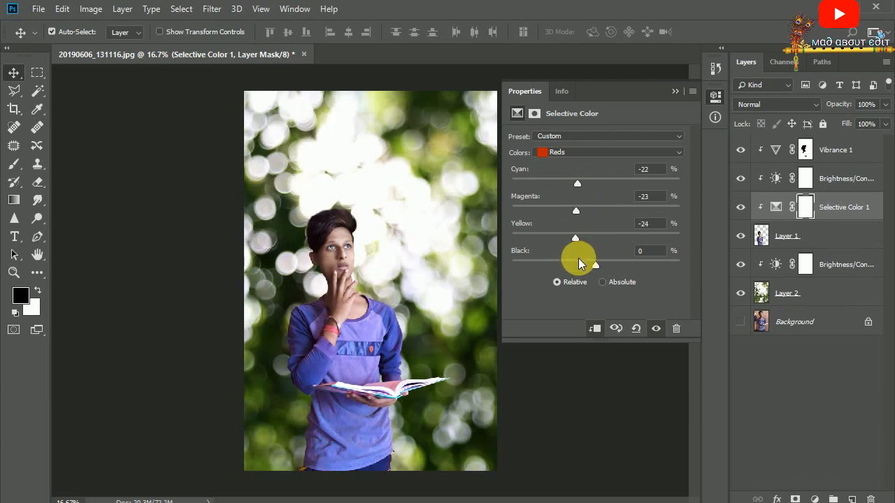
Step: Set the Selective Color Yellows to Cyan -34 and Magenta -26, and reduce their Black
left_click(570, 152)
left_click(569, 173)
left_click(568, 183)
left_click(574, 209)
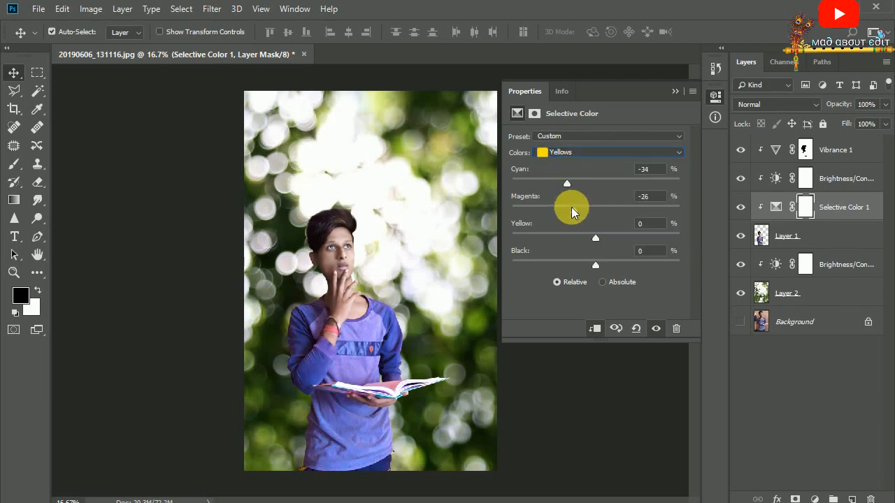
Step: Set the Selective Color Cyans to Cyan +21 and Magenta +27, and the Blues to Cyan +16, Magenta +18 and Yellow +22
left_click(578, 153)
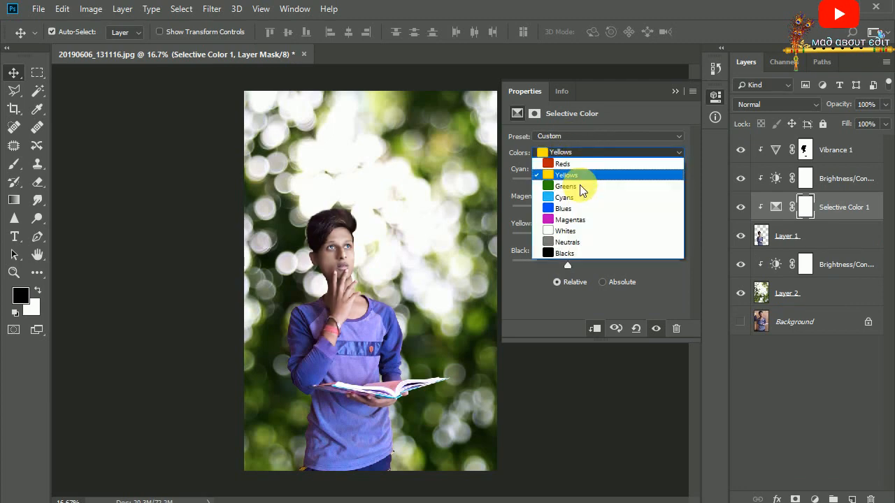
left_click(583, 188)
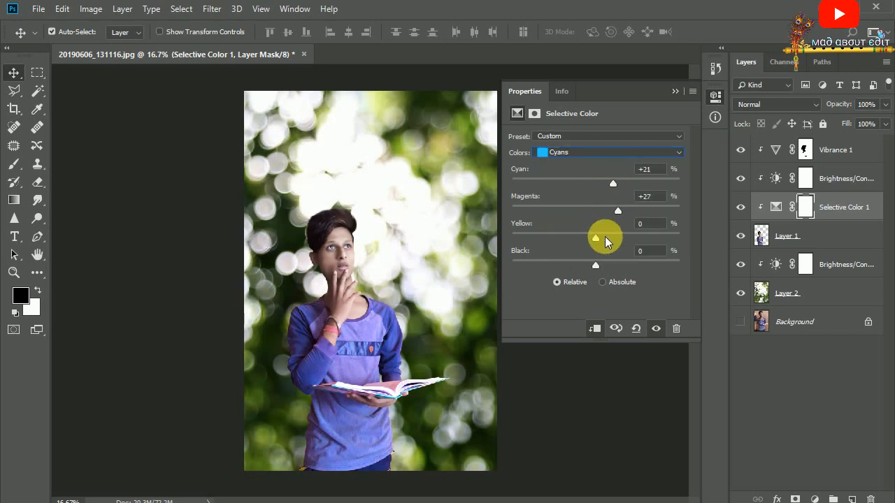
left_click(587, 153)
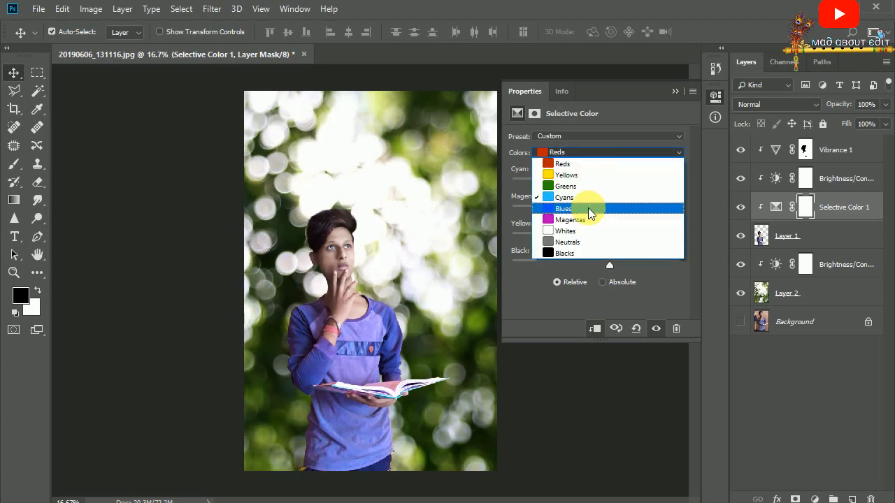
left_click(588, 208)
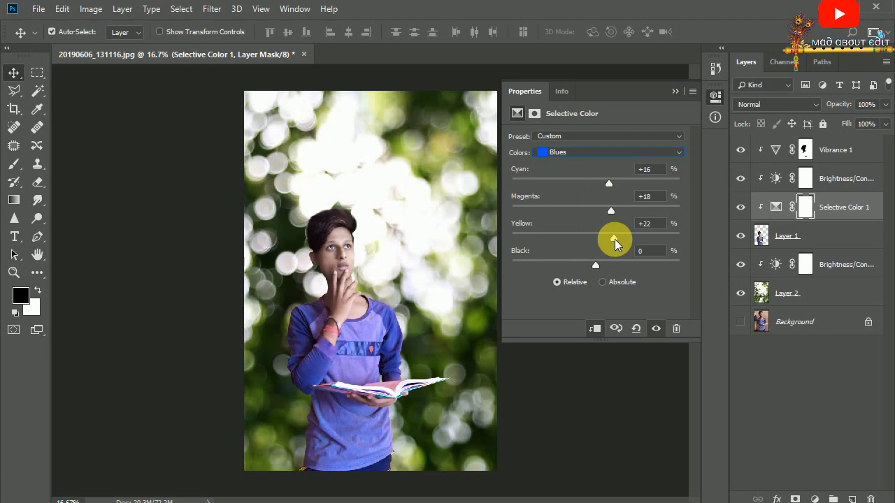
left_click(674, 91)
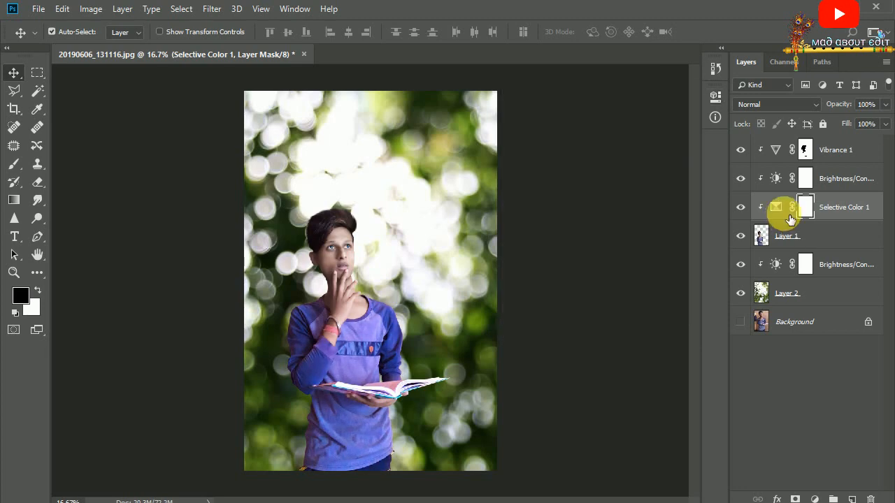
Step: Set the Contrast to 60 in the Brightness/Contrast adjustment above Selective Color 1
double_click(777, 179)
left_click_drag(609, 200, 645, 200)
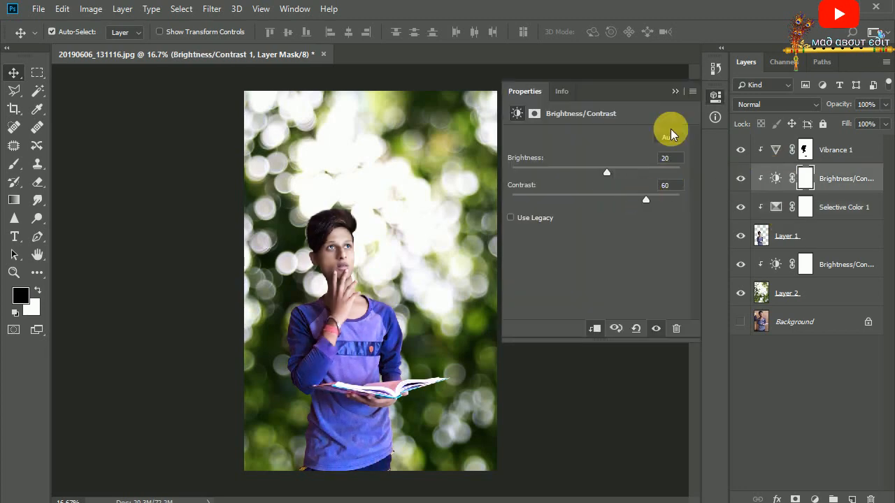
left_click(675, 92)
key("ctrl+plus")
key("ctrl+plus")
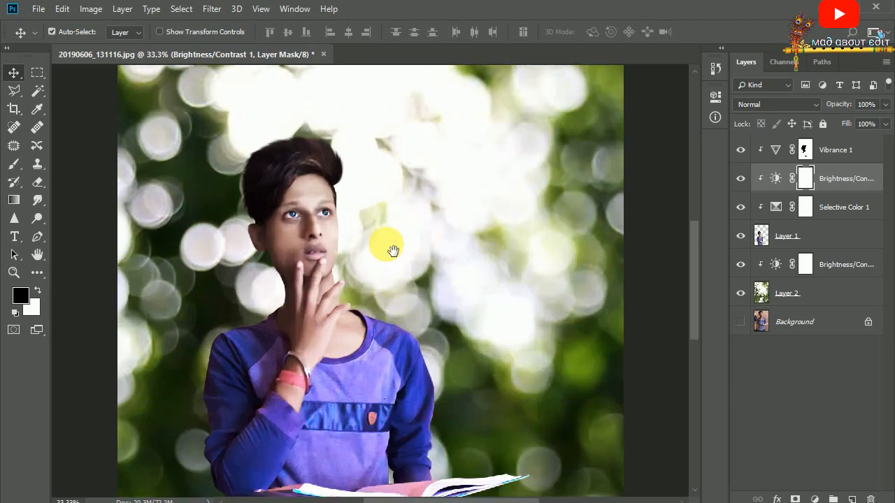
left_click_drag(386, 244, 400, 251)
key("ctrl+minus")
key("ctrl+minus")
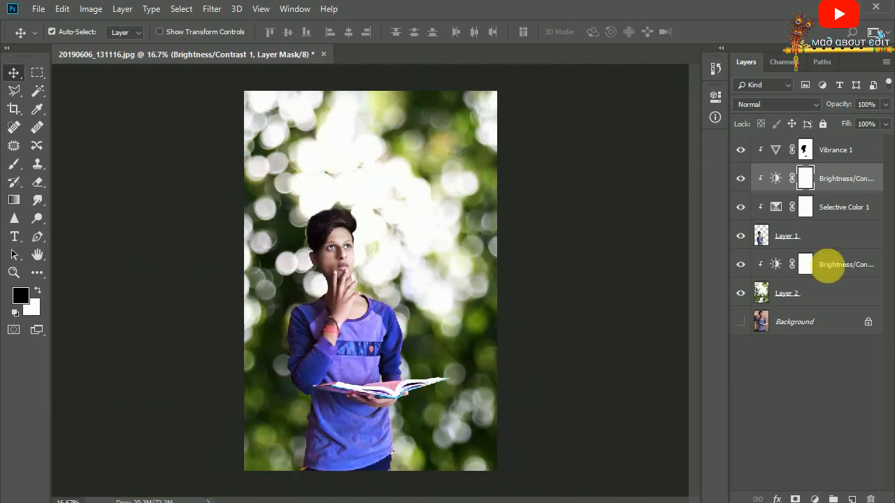
left_click(825, 152)
left_click(38, 9)
left_click(56, 37)
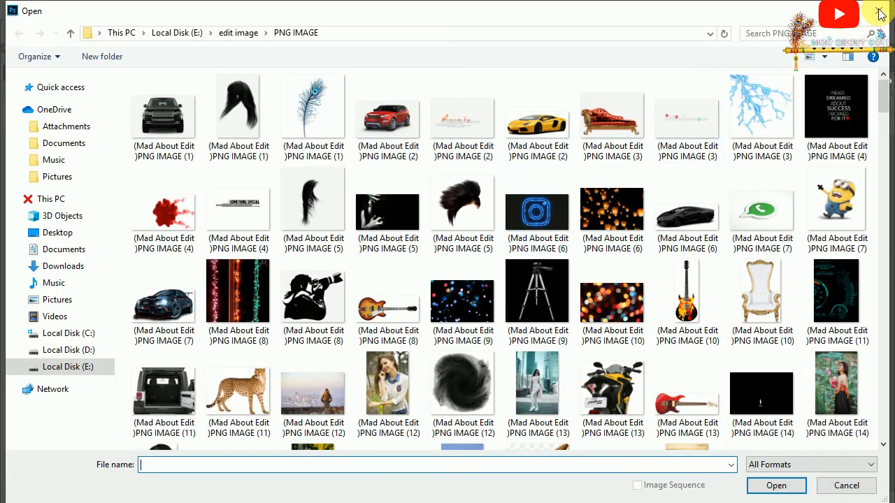
left_click(879, 11)
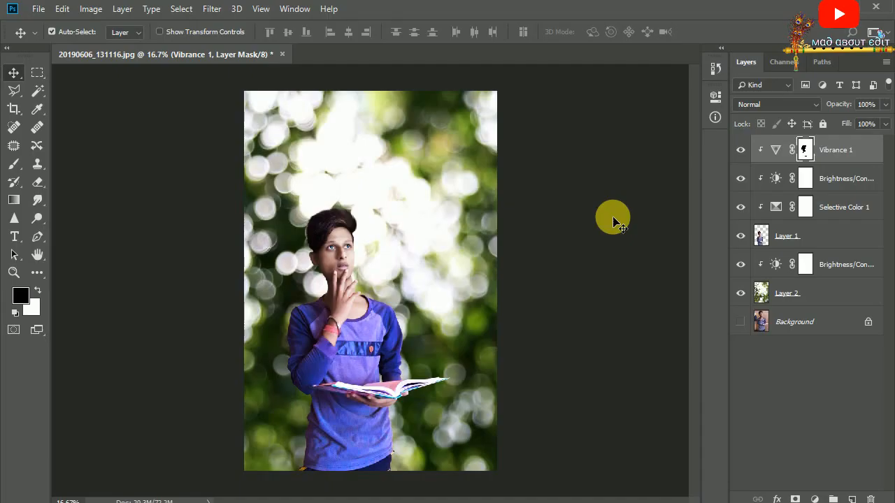
Step: Delete the Brightness/Contrast adjustment above Layer 2 and put a muted yellow Solid Color fill layer in its place
left_click(829, 273)
key("Delete")
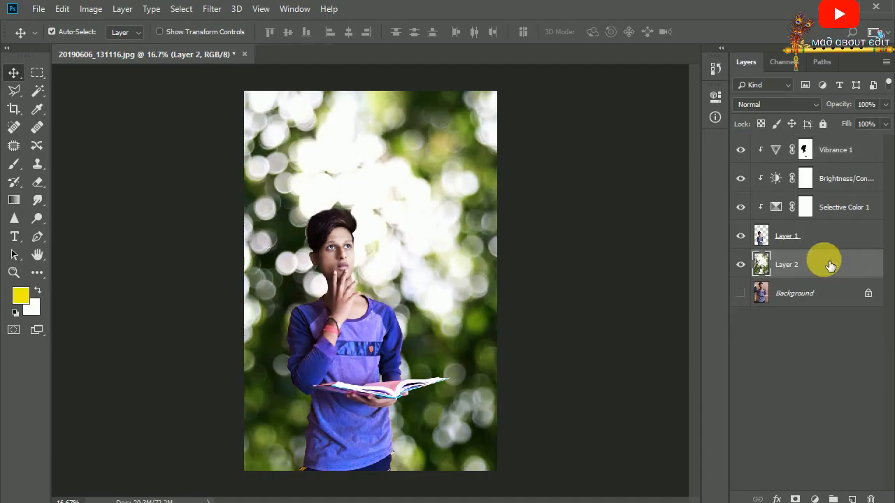
left_click(815, 499)
left_click(804, 250)
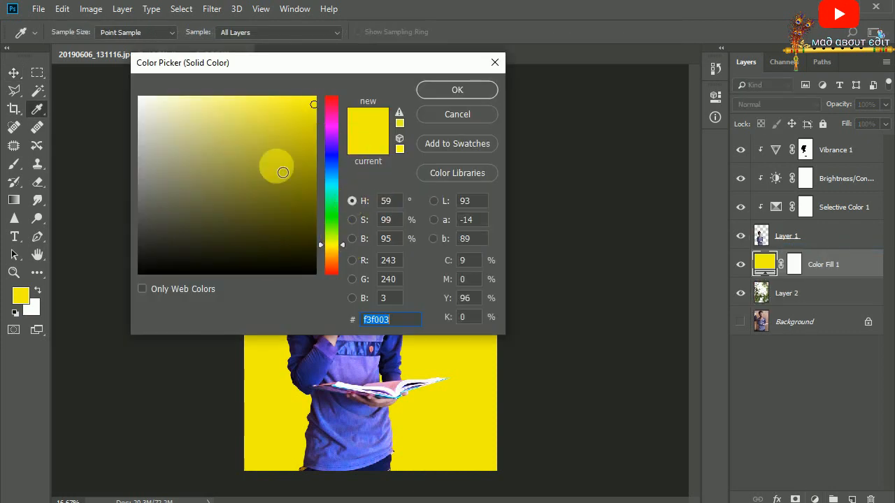
left_click(246, 131)
left_click(458, 90)
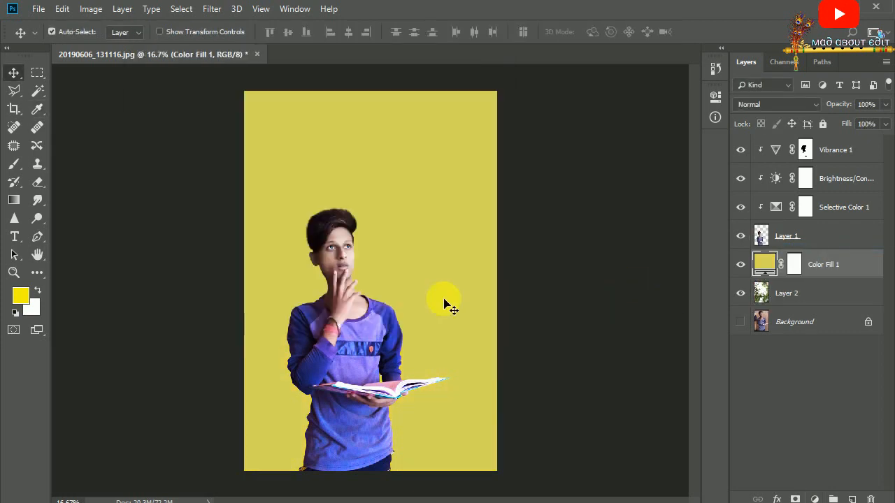
Step: Crop the canvas tighter around the man by trimming both sides and the top
key("ctrl+plus")
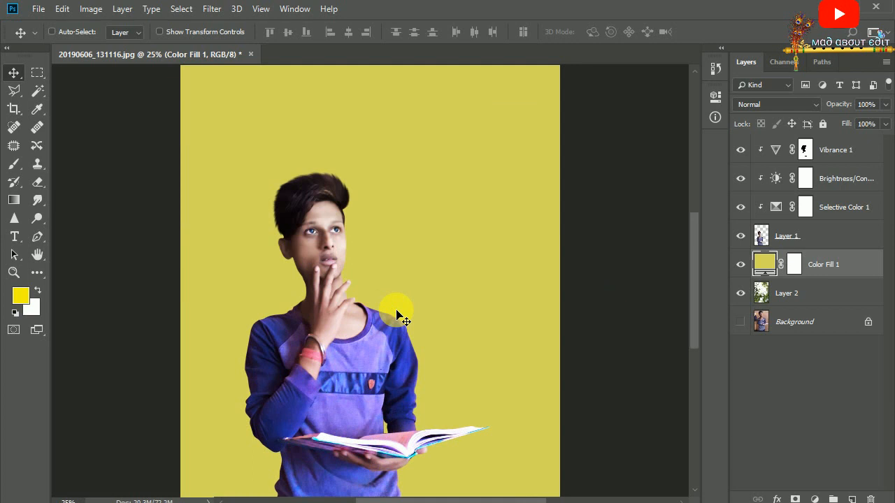
key("ctrl+minus")
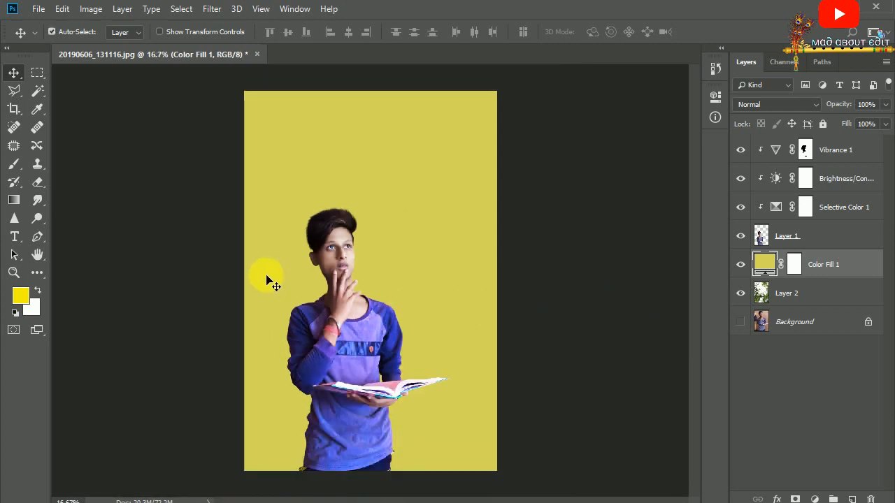
left_click(13, 112)
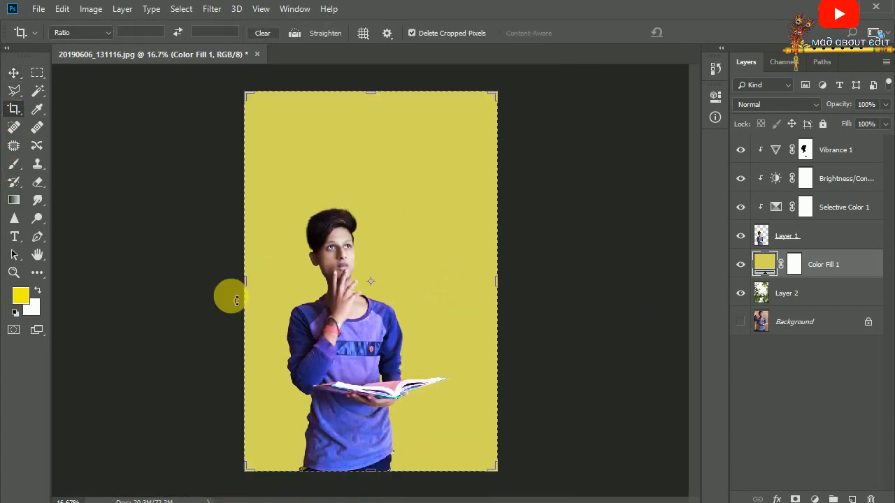
left_click_drag(244, 282, 258, 286)
left_click_drag(371, 92, 379, 115)
left_click_drag(487, 280, 486, 285)
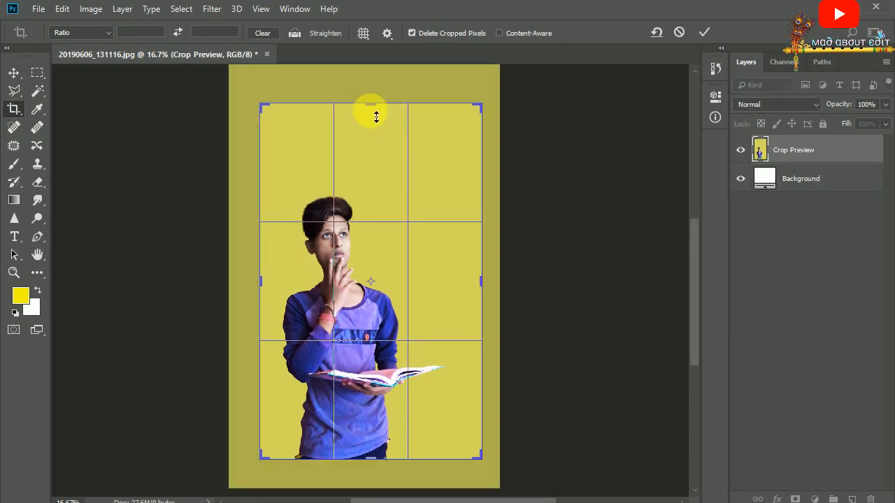
left_click_drag(375, 109, 413, 115)
left_click(703, 33)
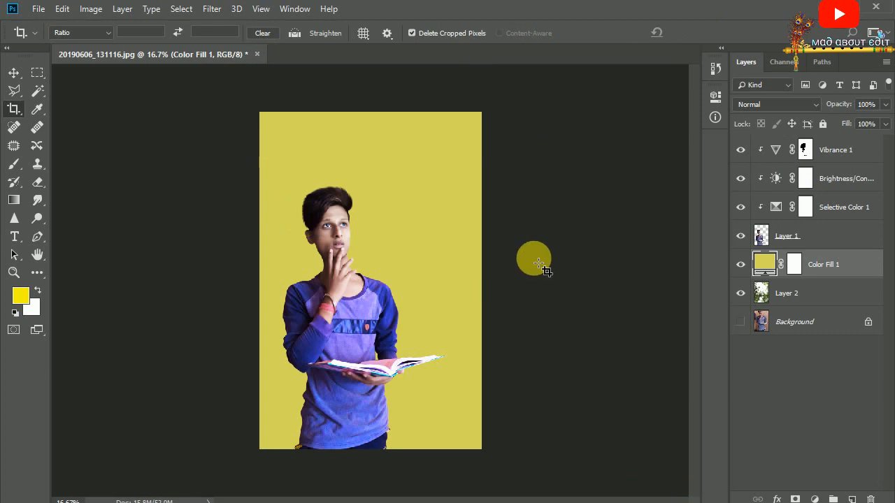
Step: Duplicate Layer 1 and turn the lower original solid black using Hue/Saturation with Lightness -100
left_click(807, 237)
key("ctrl+j")
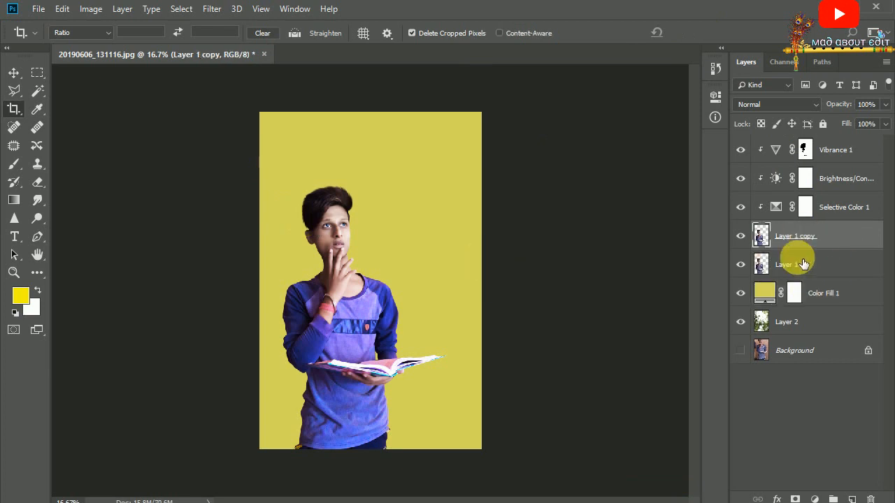
left_click(799, 258)
key("i")
key("ctrl+u")
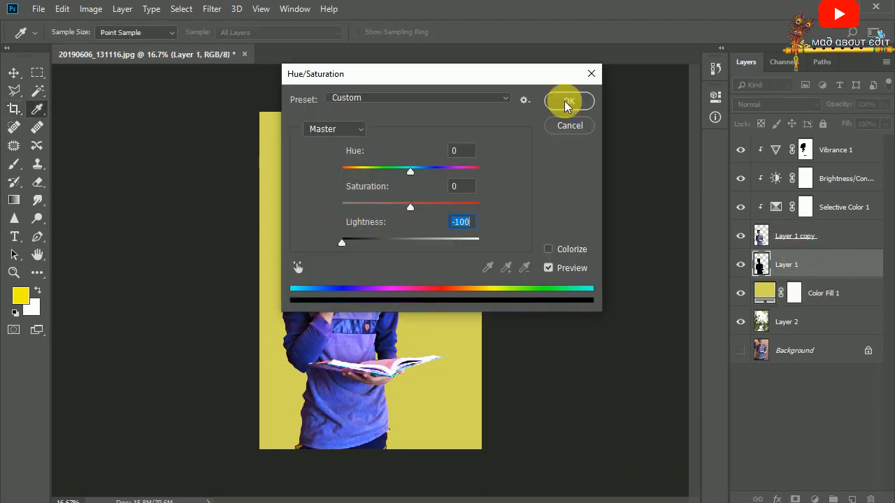
left_click(567, 100)
Step: Make the black Layer 1 a shadow offset to the left behind the man, slightly enlarged and at 61% opacity
left_click(14, 71)
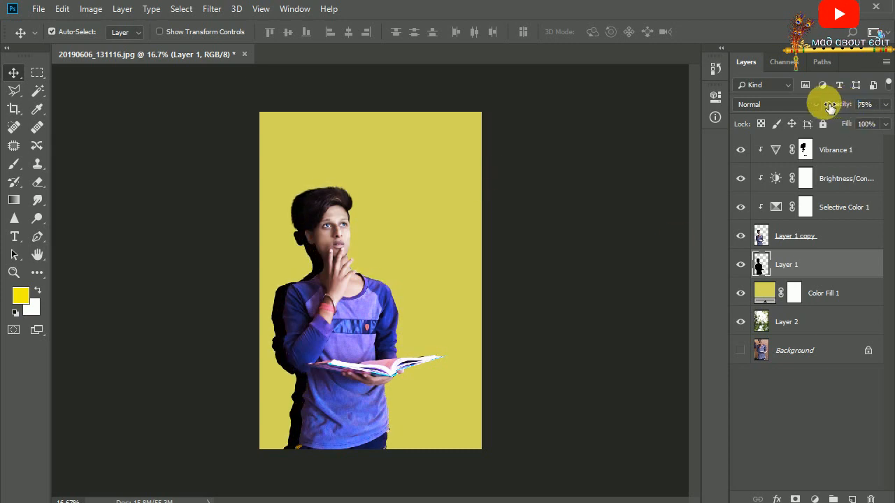
left_click_drag(829, 106, 827, 105)
key("ctrl+t")
left_click_drag(274, 190, 269, 181)
left_click(626, 32)
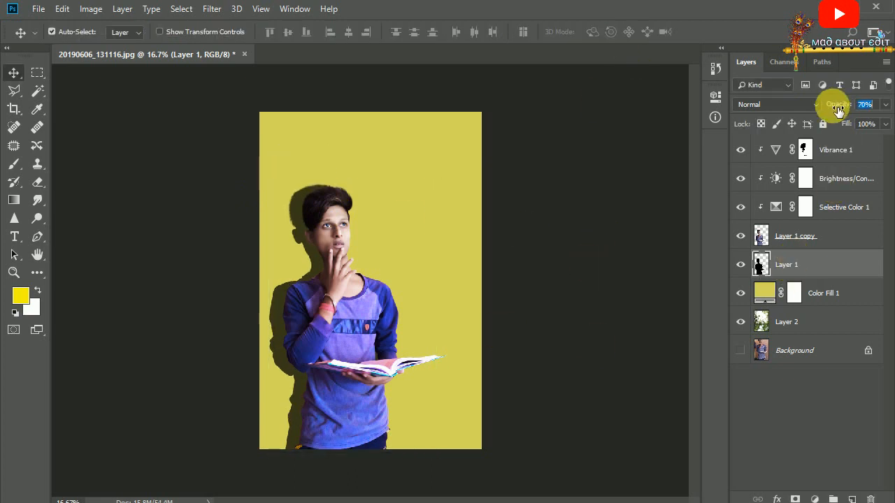
left_click_drag(847, 111, 840, 111)
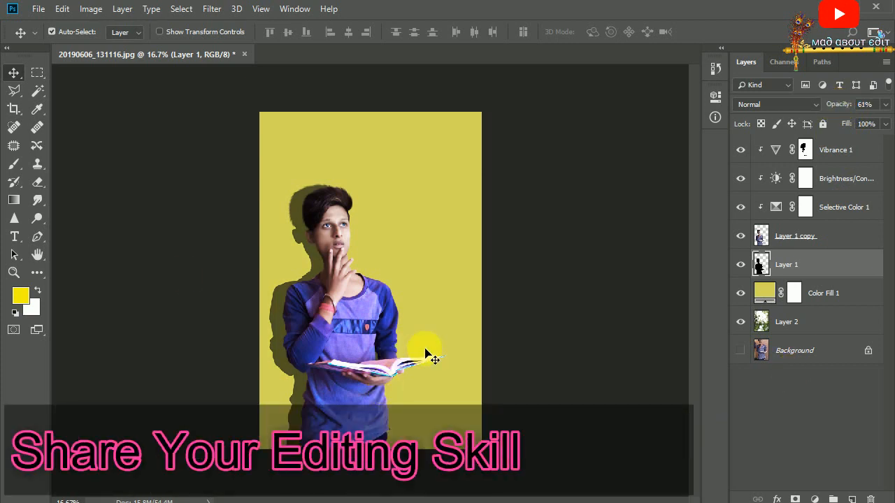
Step: Change the Color Fill 1 background to light grey c2c2c1
double_click(772, 299)
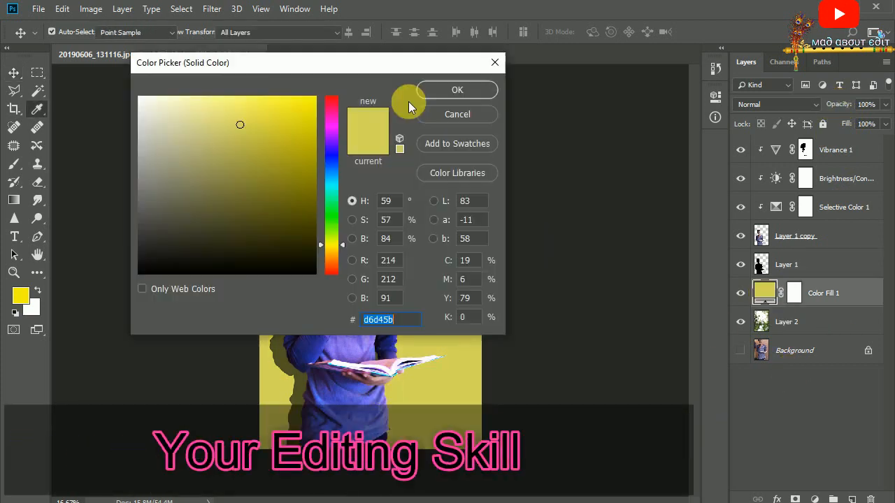
left_click_drag(410, 62, 689, 48)
left_click_drag(461, 101, 430, 127)
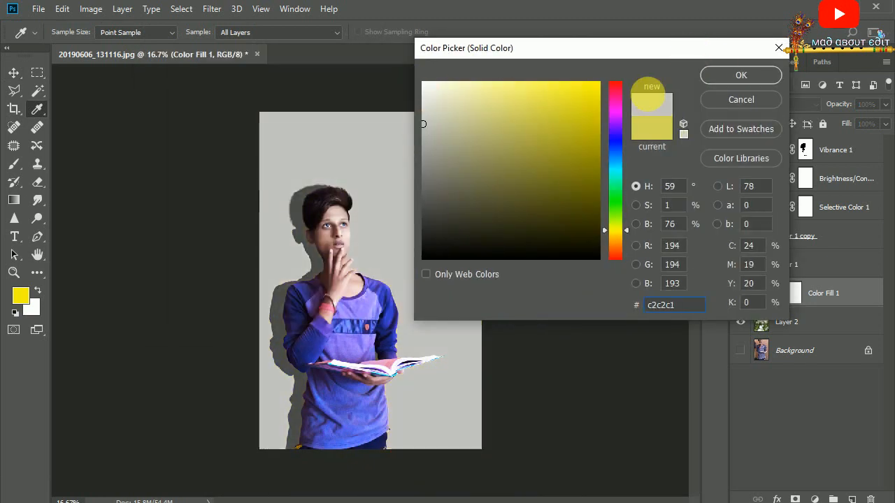
left_click(741, 75)
scroll(386, 259, "up", 4)
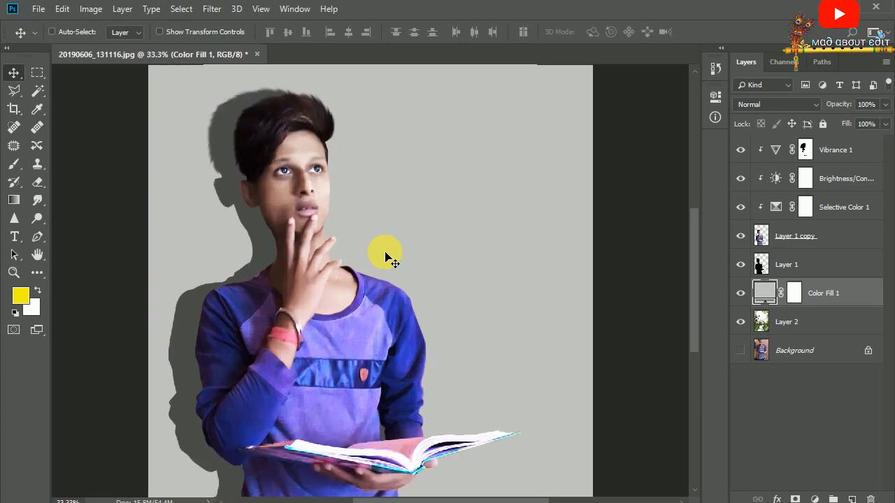
scroll(376, 295, "down", 4)
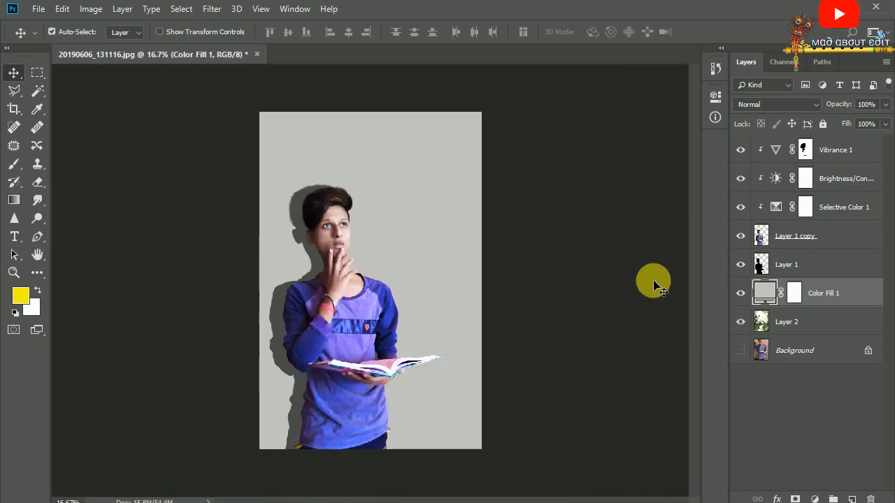
Step: Select the Facebook icon in the social icons PNG and place it in the portrait, above and right of the man's head
left_click(804, 237)
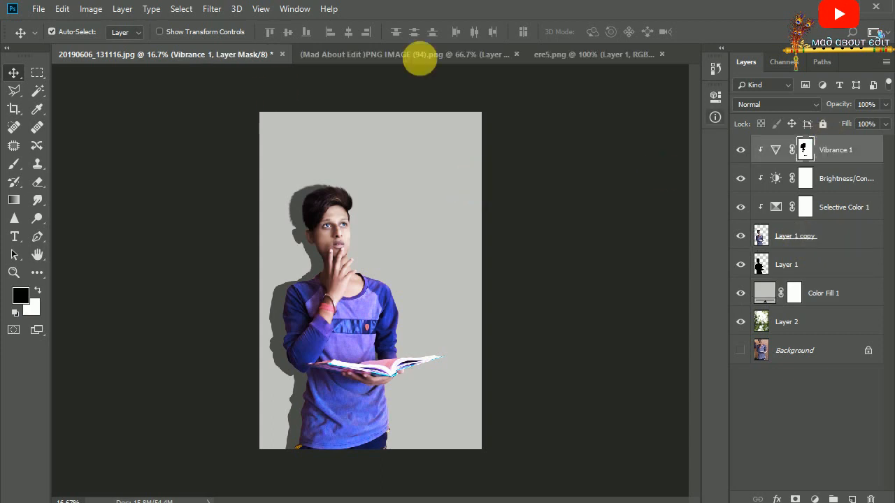
left_click(425, 57)
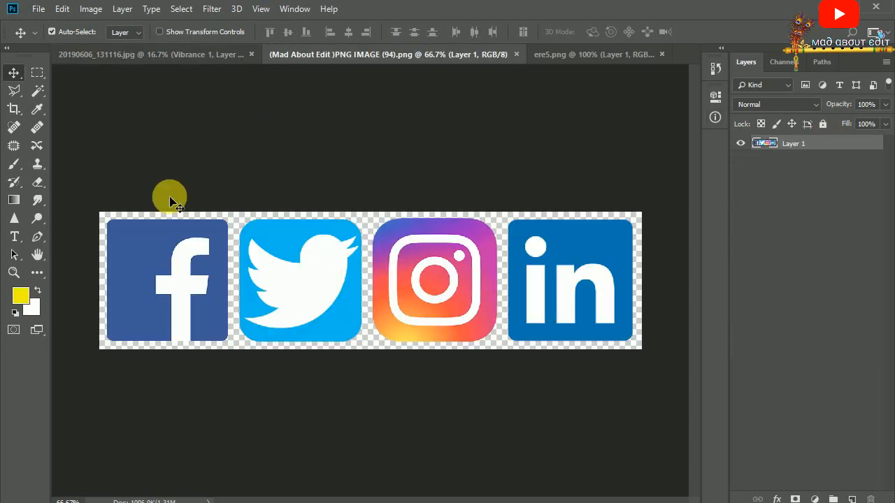
left_click(37, 73)
left_click_drag(107, 215, 232, 347)
left_click(13, 73)
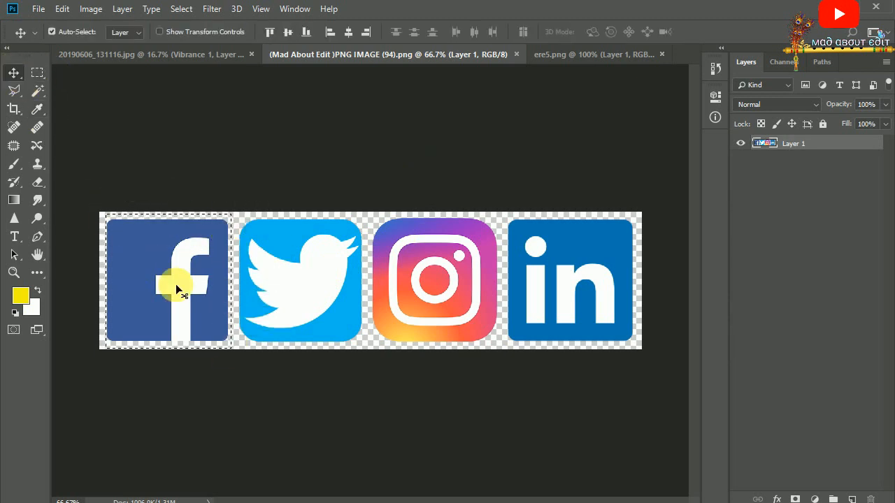
left_click_drag(176, 288, 411, 213)
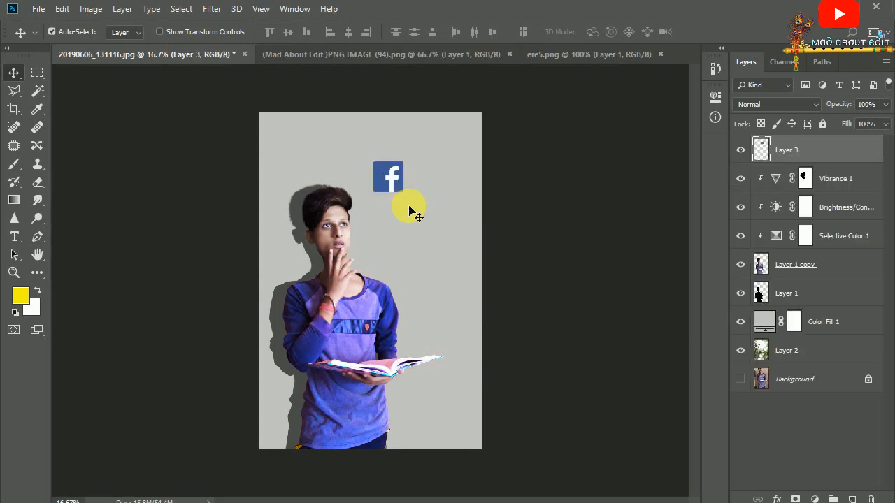
Step: Select the Twitter icon in the social icons PNG and place it in the portrait, below the Facebook icon
left_click(378, 59)
mouse_move(202, 263)
left_mouse_down()
mouse_move(234, 273)
mouse_move(202, 260)
left_mouse_up()
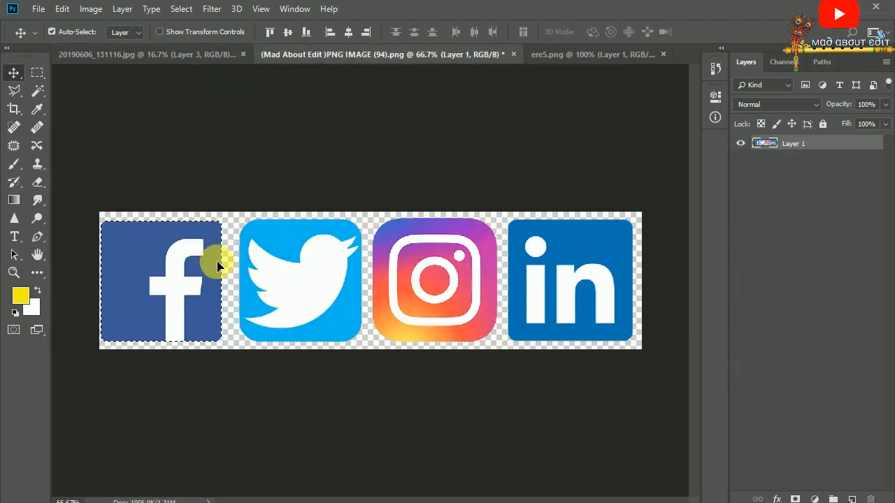
left_click(36, 73)
left_click_drag(239, 217, 366, 343)
left_click(14, 73)
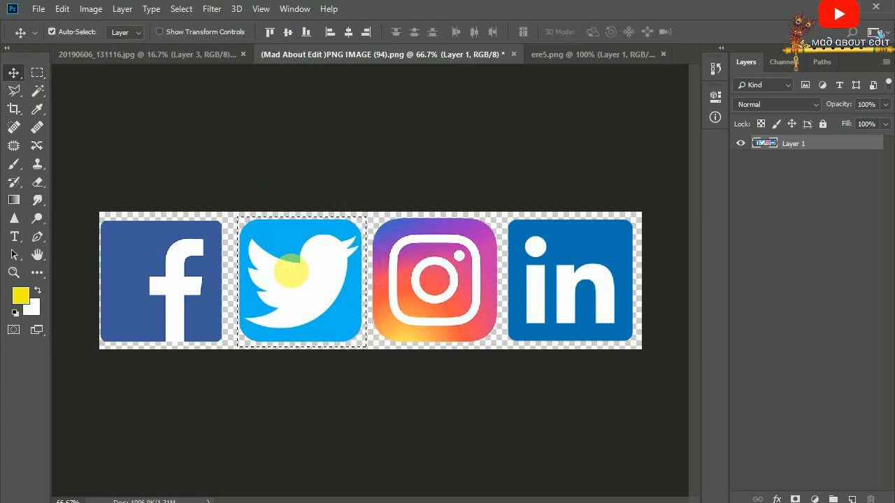
left_click_drag(289, 260, 405, 242)
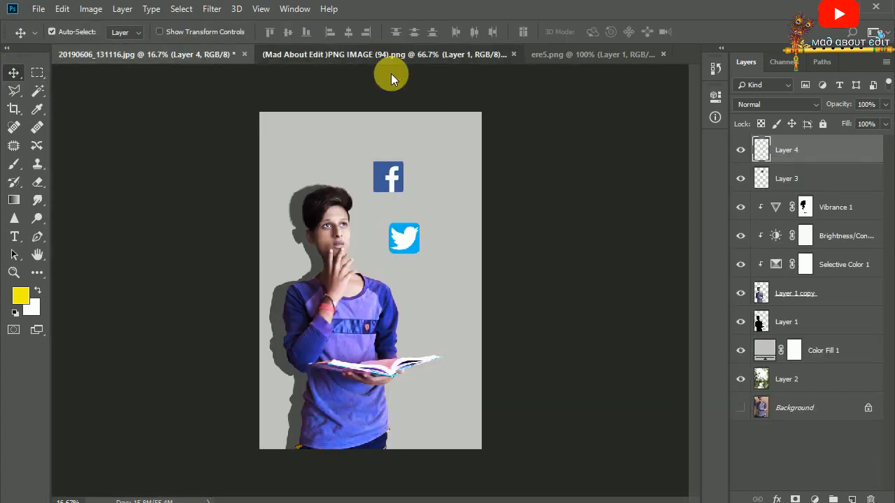
Step: Select the Instagram icon in the social icons PNG and place it in the portrait, near the man's shoulder
left_click(383, 54)
key("m")
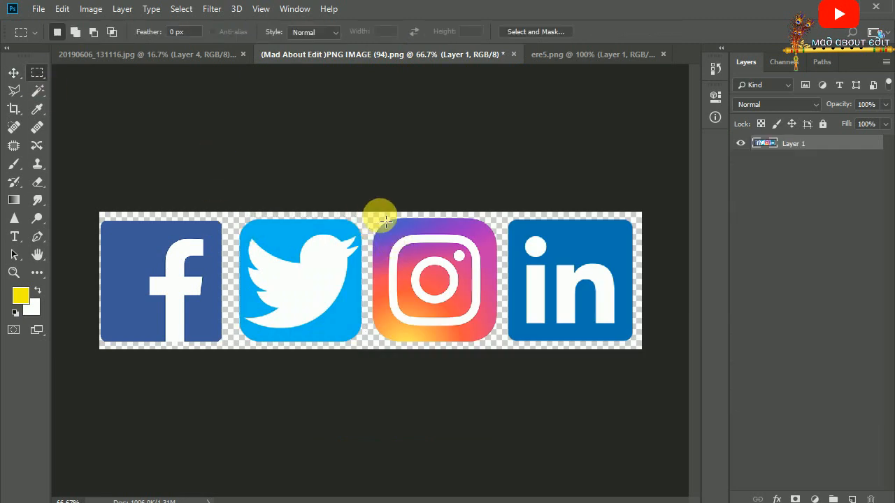
left_click_drag(364, 215, 502, 346)
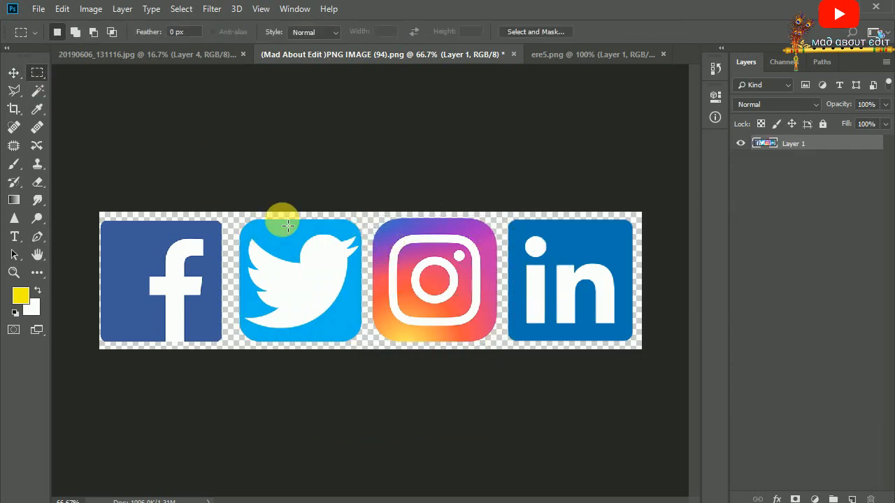
left_click(14, 73)
left_click_drag(443, 286, 393, 290)
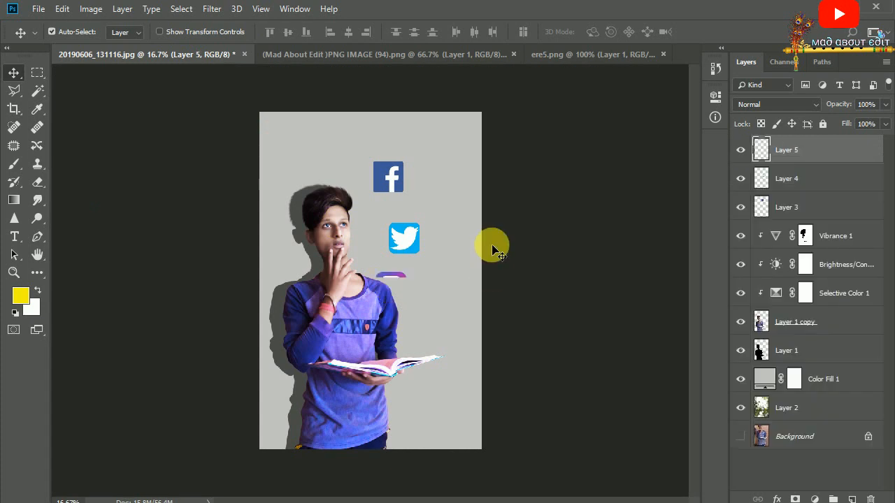
Step: Select the LinkedIn icon in the social icons PNG and place it in the portrait, to the right of the Instagram icon
left_click(370, 54)
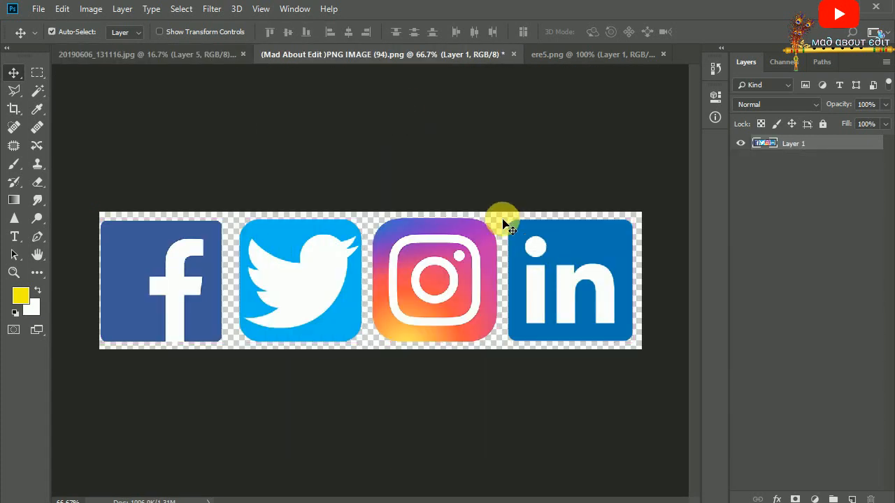
key("m")
left_click_drag(502, 216, 643, 351)
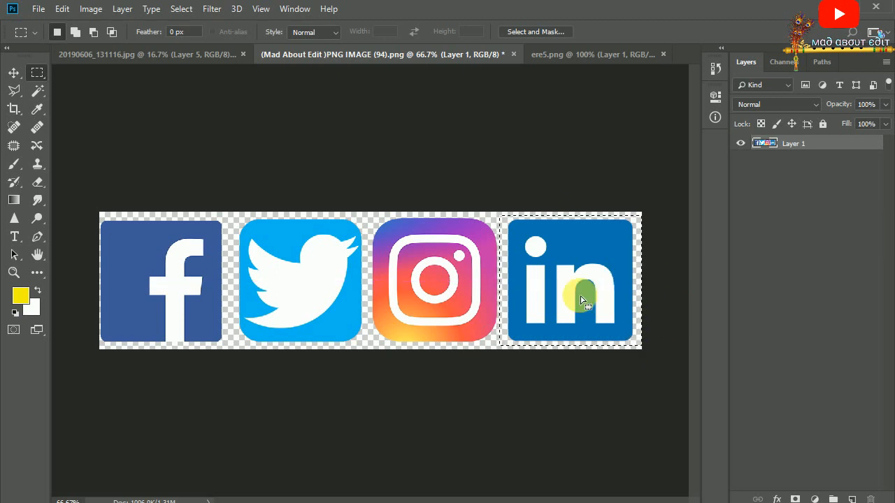
key("v")
left_click_drag(581, 298, 429, 271)
Step: Place the YouTube logo from ere5.png in the portrait beside the man's hand, and close ere5.png
left_click(593, 54)
mouse_move(370, 256)
left_mouse_down()
mouse_move(216, 54)
mouse_move(381, 261)
left_mouse_up()
left_click(663, 54)
left_click(143, 58)
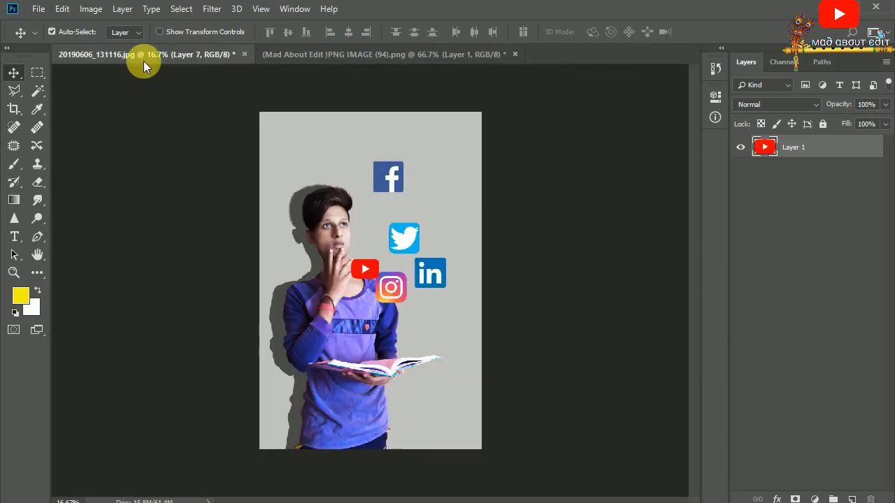
Step: Move the Facebook icon up above the man's head and scale it down
key("ctrl+plus")
key("ctrl+plus")
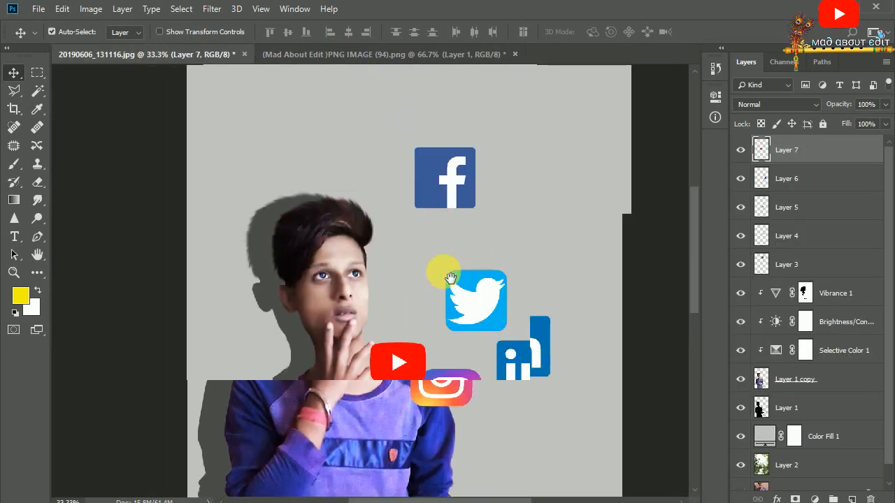
left_click_drag(444, 198, 346, 119)
key("ctrl+t")
left_click_drag(312, 92, 320, 101)
key("Return")
Step: Move the Twitter icon up near the Facebook icon and scale it down to about 68%
left_click_drag(506, 300, 469, 174)
key("ctrl+t")
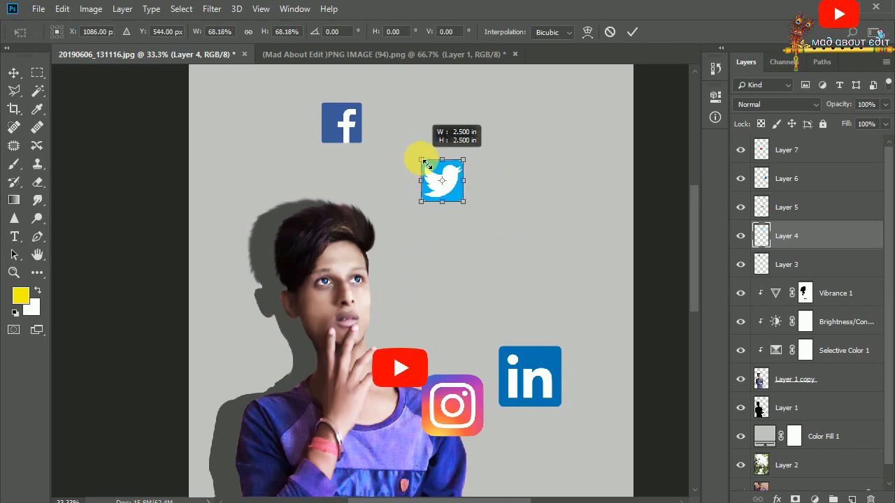